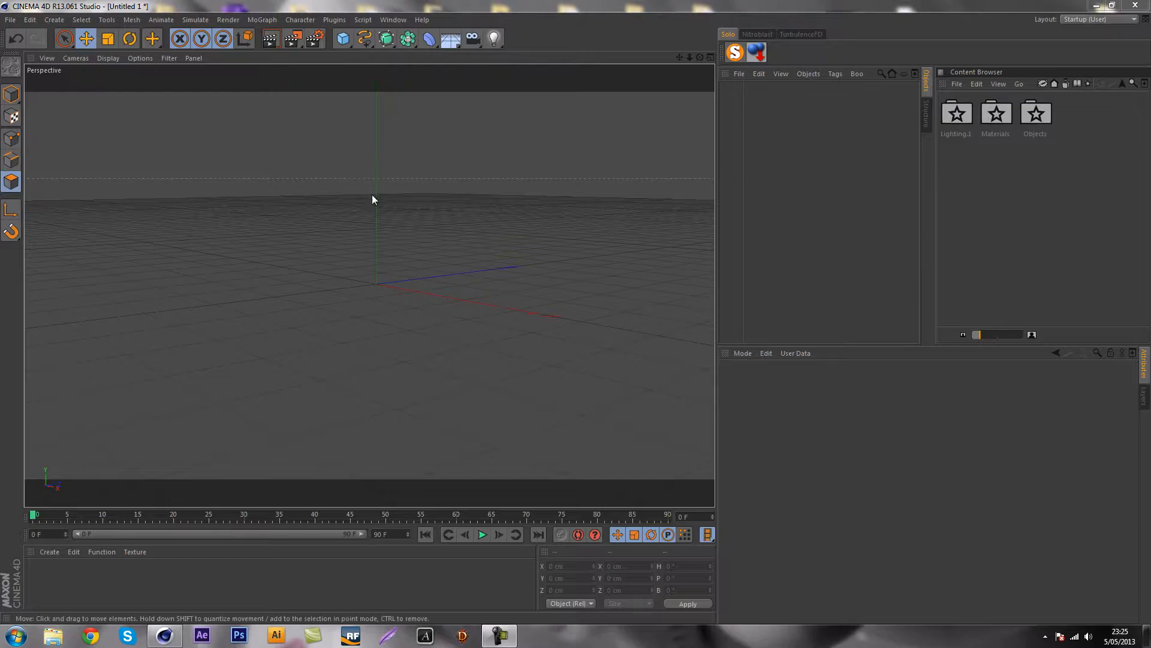
# Step: Add a Correction deformer to the scene and deselect it
pyautogui.click(406, 40)
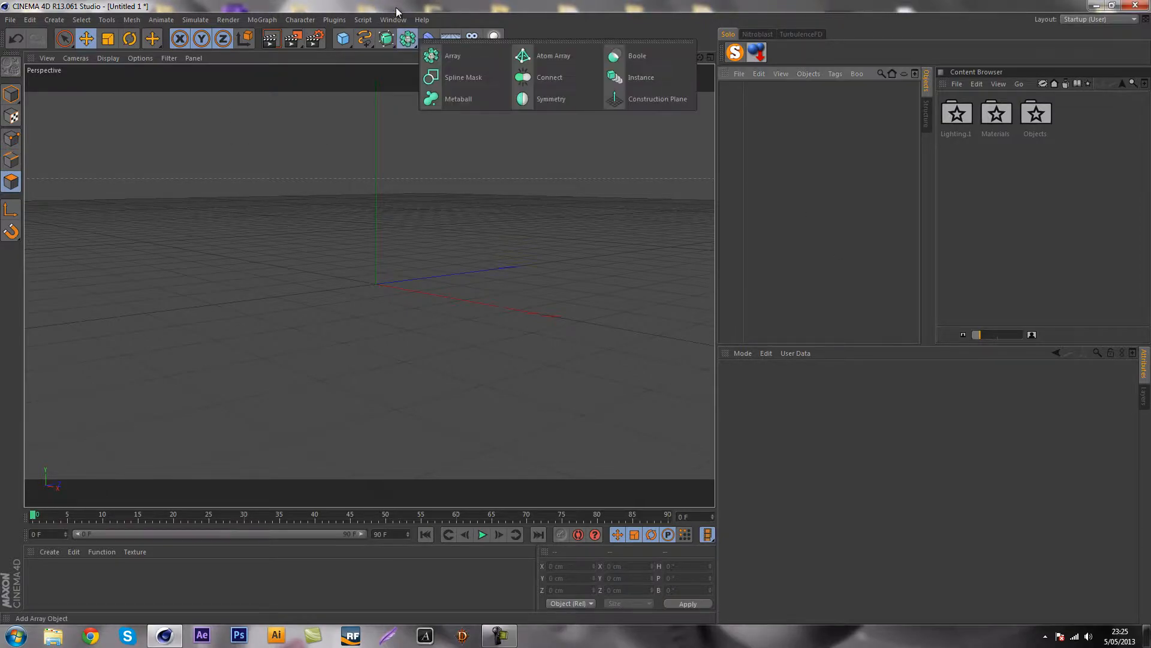
pyautogui.click(428, 39)
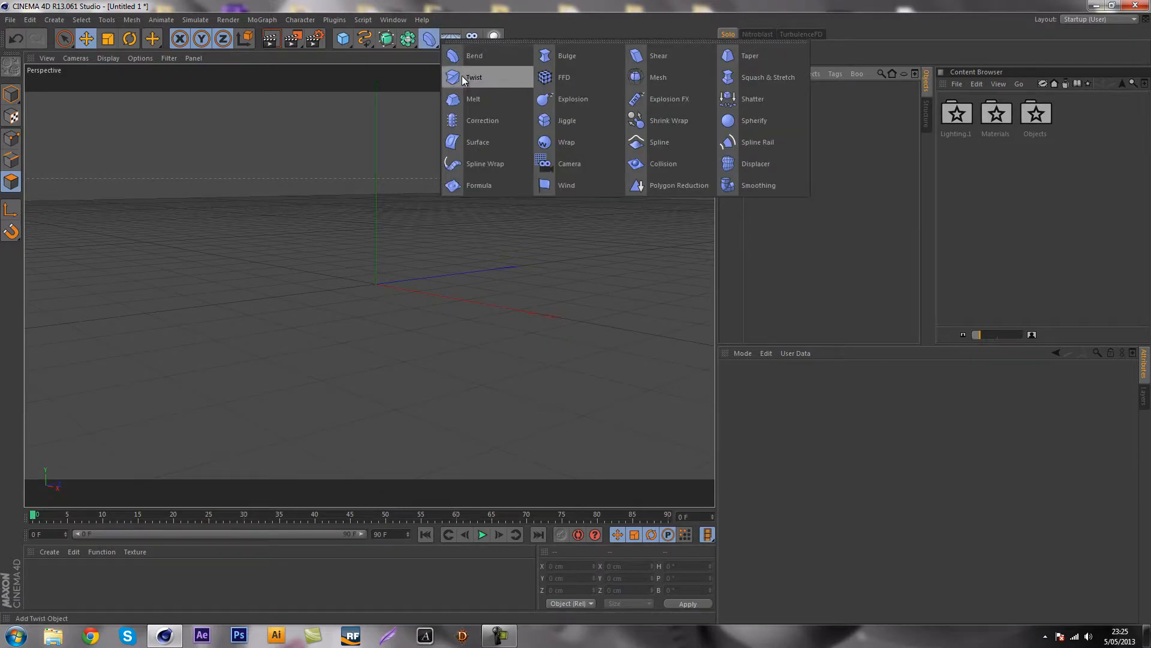
pyautogui.click(472, 124)
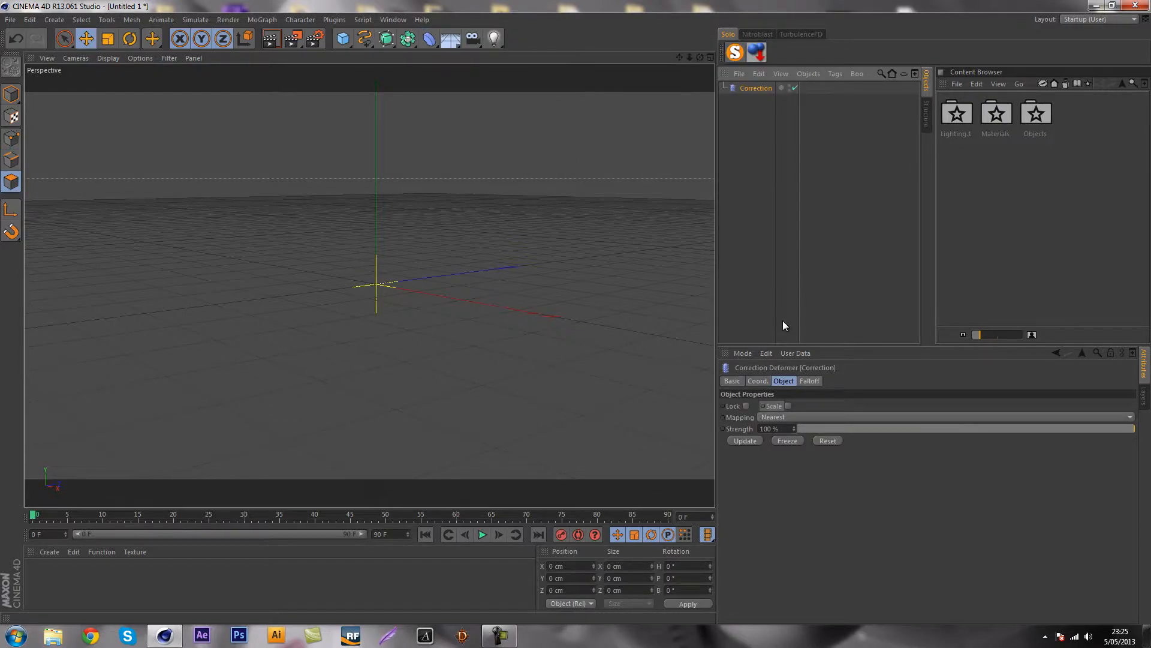
pyautogui.click(787, 154)
pyautogui.click(764, 88)
pyautogui.click(770, 157)
# Step: Create a cube with 10 segments each in X, Y and Z
pyautogui.click(342, 39)
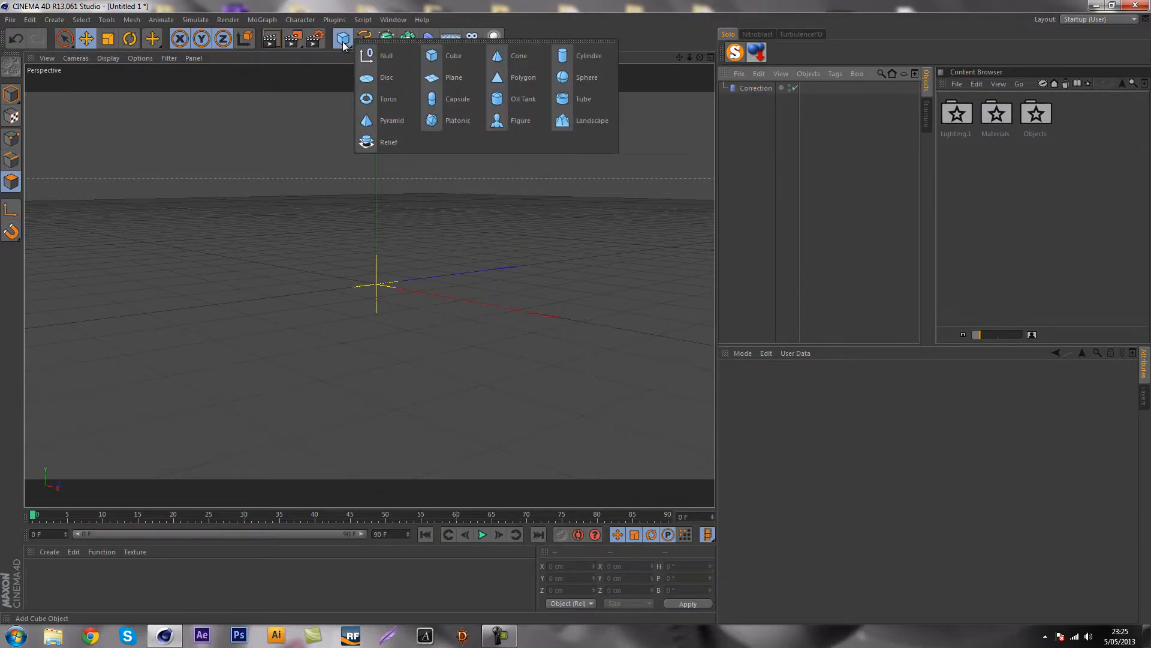
pyautogui.click(426, 52)
pyautogui.click(845, 406)
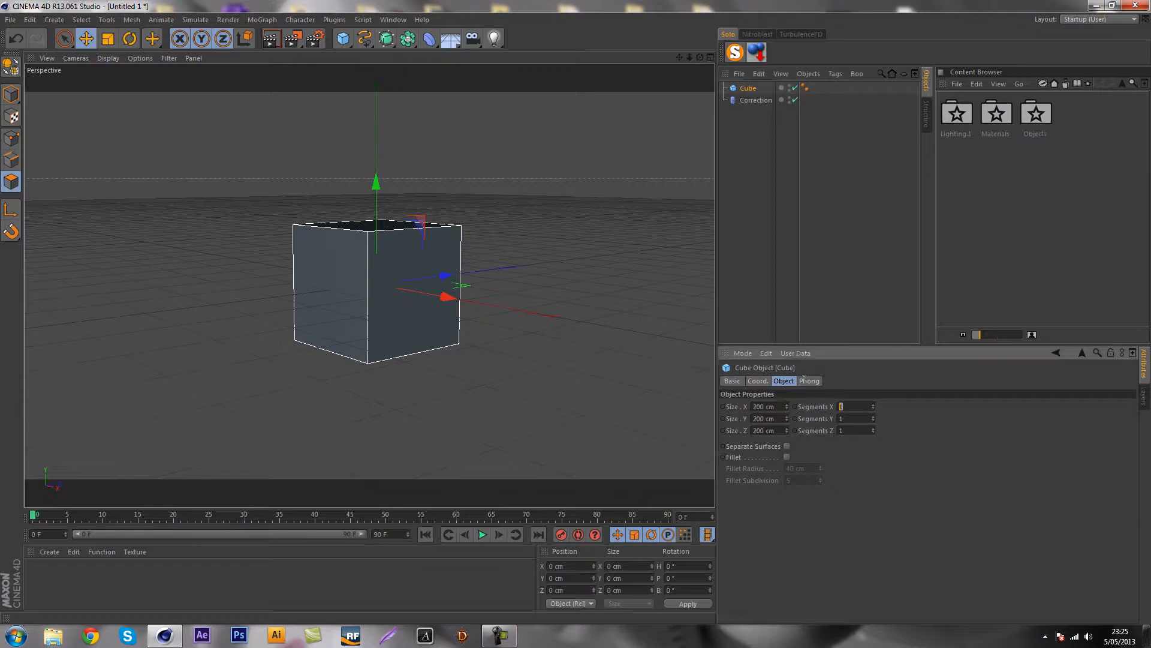
pyautogui.write('10')
pyautogui.press('Tab')
pyautogui.write('10')
pyautogui.press('Tab')
pyautogui.write('10')
pyautogui.press('Tab')
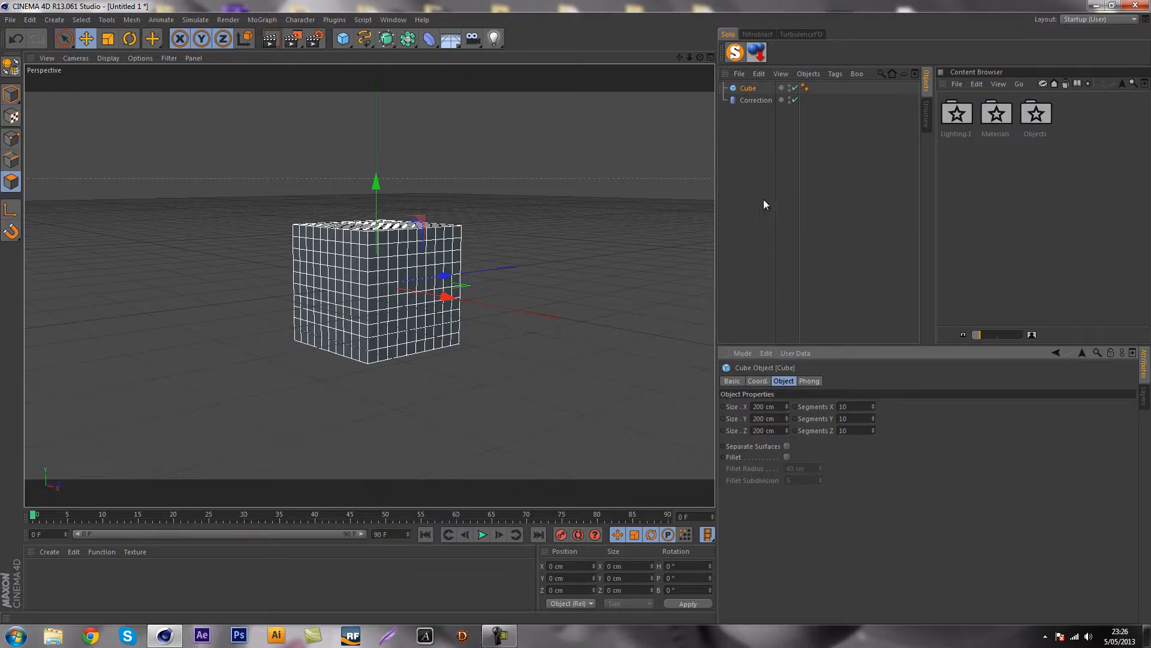
# Step: Make the Correction deformer a child of the Cube and select the deformer
pyautogui.click(753, 100)
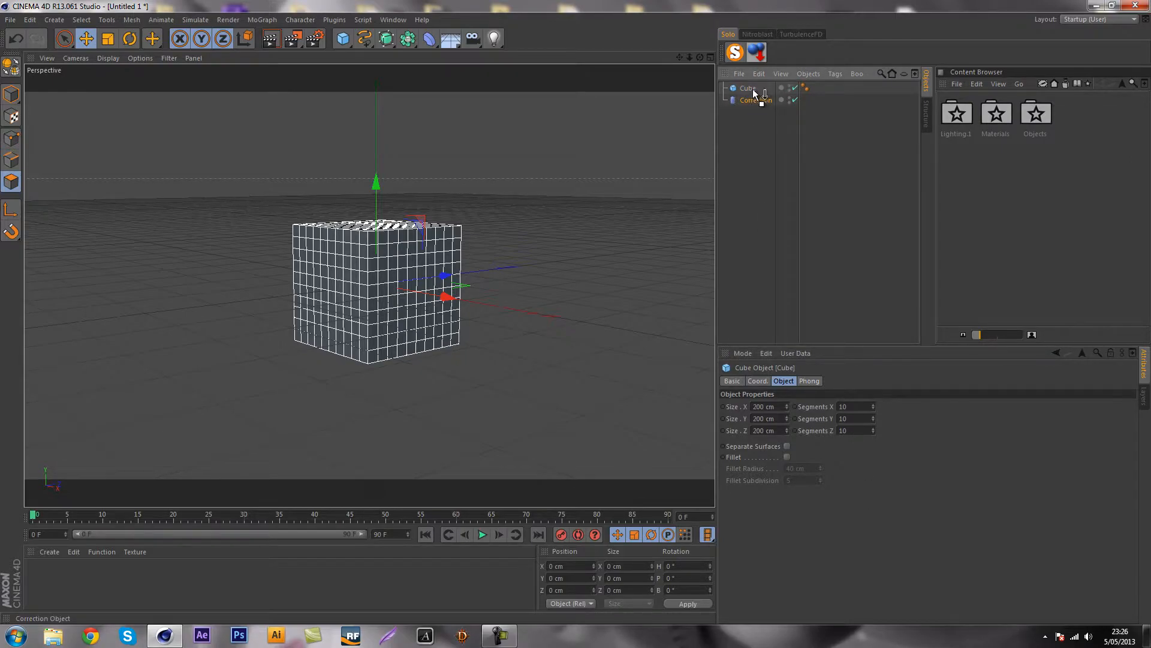
pyautogui.moveTo(754, 90); pyautogui.dragTo(752, 87)
pyautogui.click(743, 123)
pyautogui.click(748, 101)
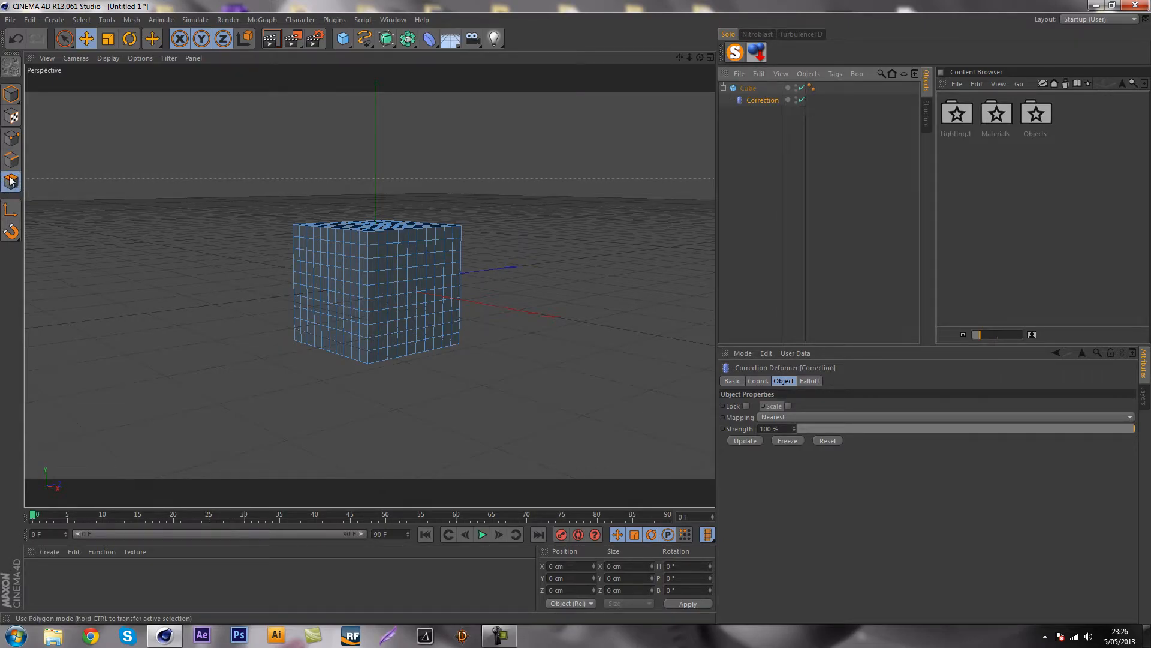
# Step: Select a small group of adjoining polygons beside the cube's front vertical edge through the Correction deformer
pyautogui.moveTo(373, 295); pyautogui.dragTo(433, 292)
pyautogui.hotkey('ctrl', 'z')
pyautogui.click(370, 293)
pyautogui.keyDown('shift'); pyautogui.click(391, 304); pyautogui.keyUp('shift')
pyautogui.keyDown('shift'); pyautogui.click(384, 326); pyautogui.keyUp('shift')
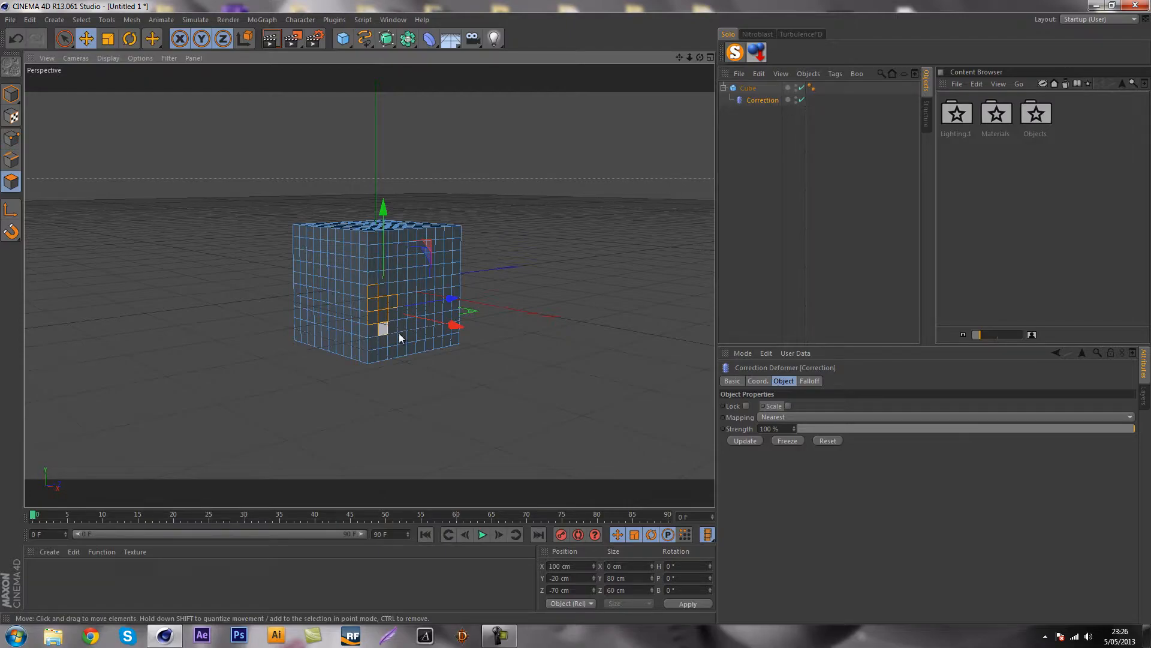
# Step: Try to pull the selected polygons outward along the X axis and undo each move
pyautogui.moveTo(458, 326); pyautogui.dragTo(547, 358)
pyautogui.hotkey('ctrl', 'z')
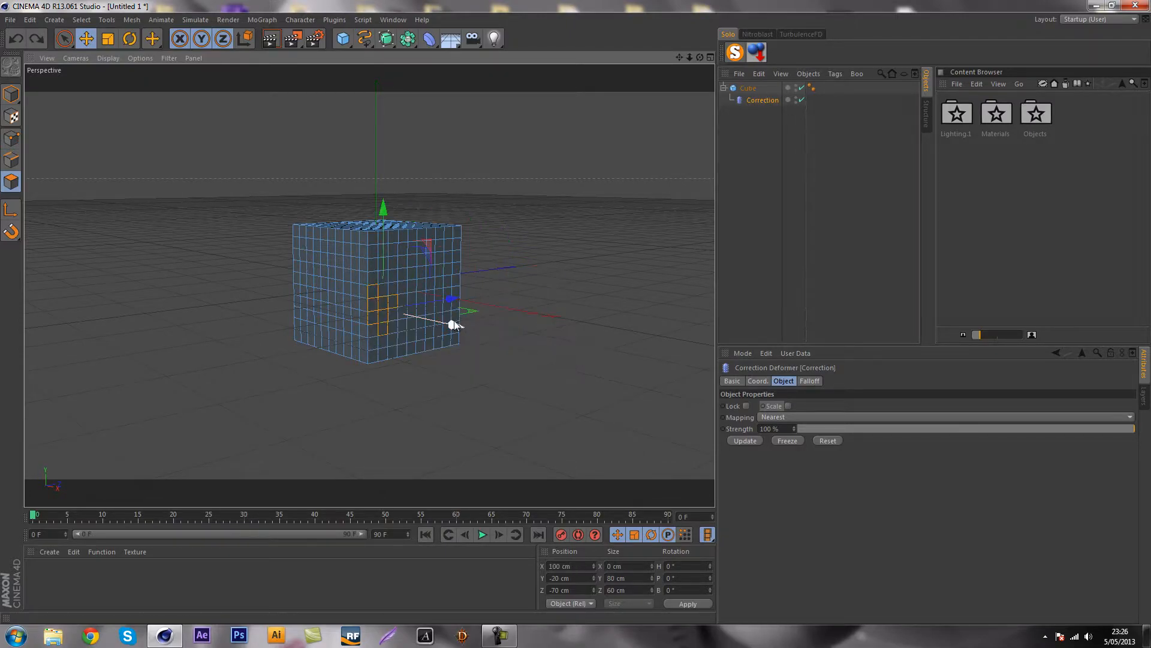
pyautogui.moveTo(452, 325); pyautogui.dragTo(561, 394)
pyautogui.hotkey('ctrl', 'z')
# Step: Try Matrix Extrude on the selected polygons, undo it, and switch to the Extrude Inner tool
pyautogui.rightClick(382, 318)
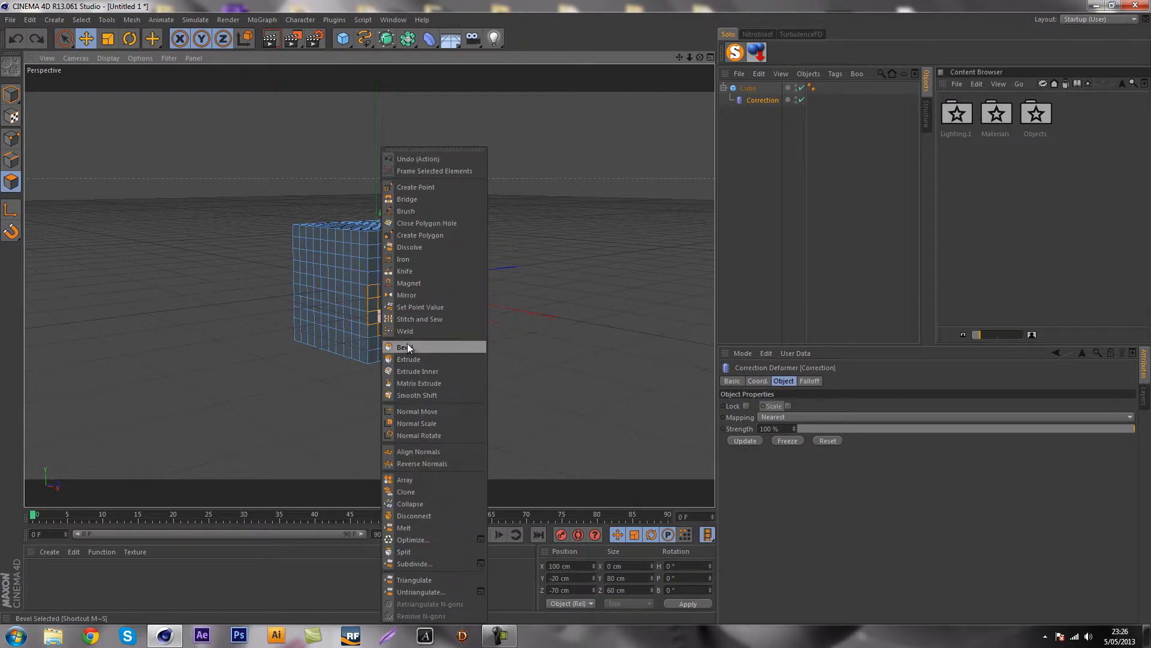
pyautogui.click(459, 383)
pyautogui.moveTo(431, 321); pyautogui.dragTo(510, 342)
pyautogui.hotkey('ctrl', 'z')
pyautogui.moveTo(381, 315); pyautogui.dragTo(402, 337)
pyautogui.hotkey('ctrl', 'z')
pyautogui.rightClick(372, 318)
pyautogui.click(408, 372)
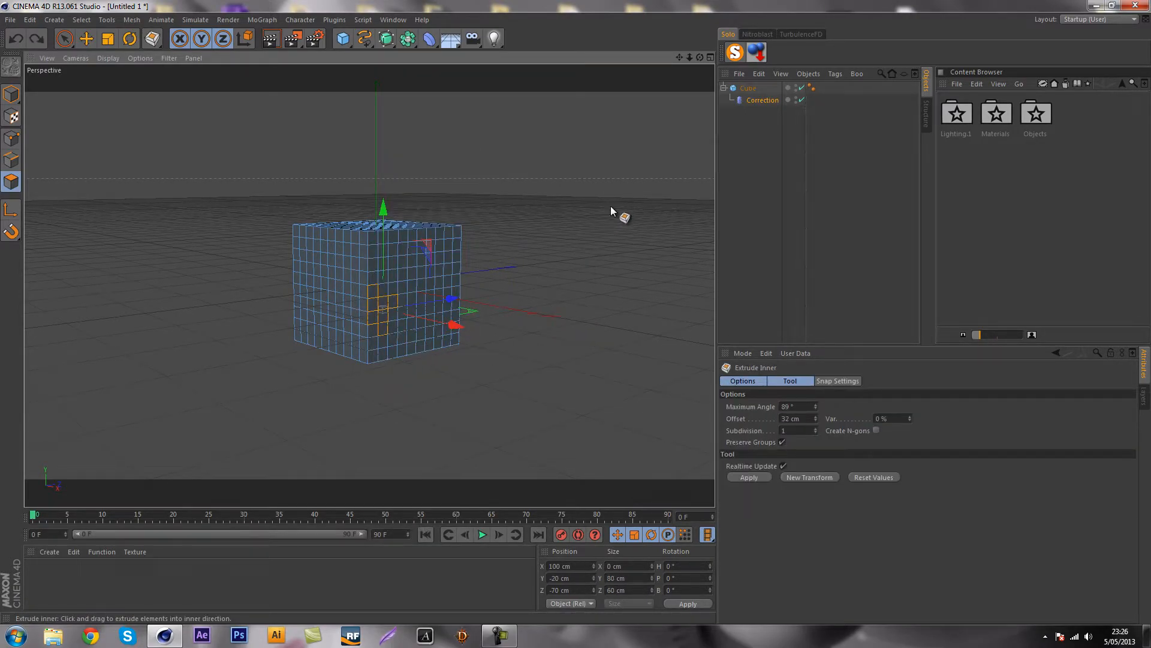
# Step: Compare the mesh display with the Cube selected and with its Correction deformer selected
pyautogui.click(736, 208)
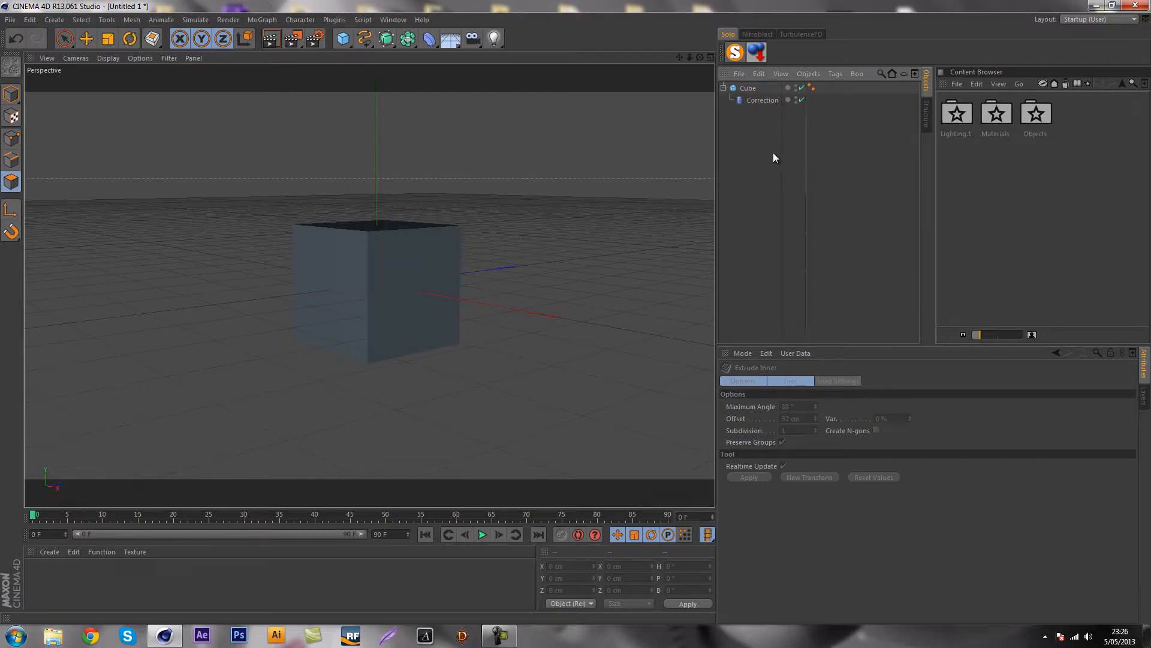
pyautogui.click(748, 88)
pyautogui.click(762, 100)
pyautogui.click(755, 158)
pyautogui.hotkey('ctrl', 'z')
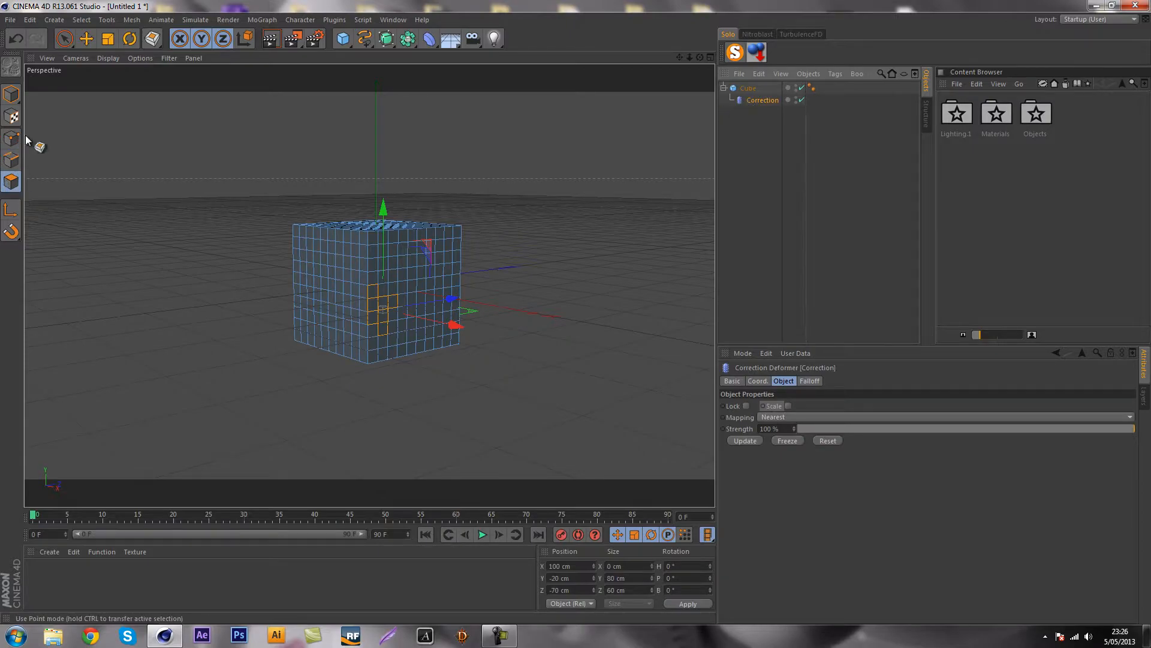
pyautogui.click(741, 90)
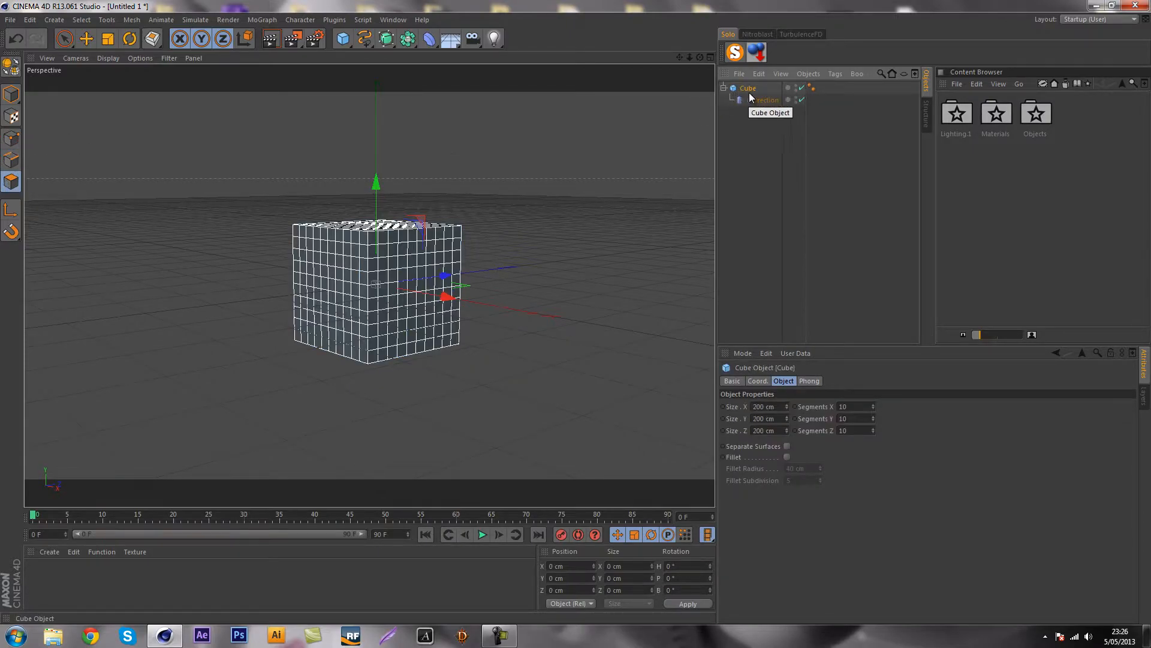
# Step: Try an inner extrude on the cube's mesh through the Correction deformer and undo it
pyautogui.click(755, 100)
pyautogui.press('i')
pyautogui.moveTo(361, 267); pyautogui.dragTo(616, 294)
pyautogui.hotkey('ctrl', 'z')
pyautogui.hotkey('ctrl', 'z')
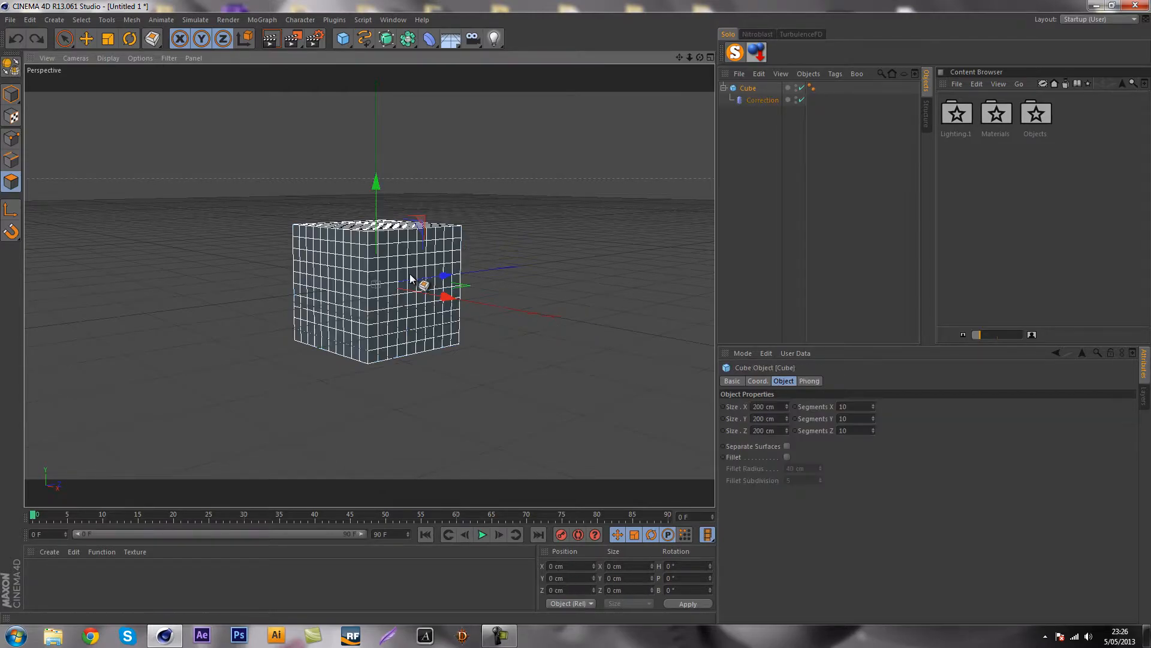
# Step: Try the Correction deformer's Lock option on and off, and check its Mapping choices while keeping Nearest
pyautogui.click(773, 99)
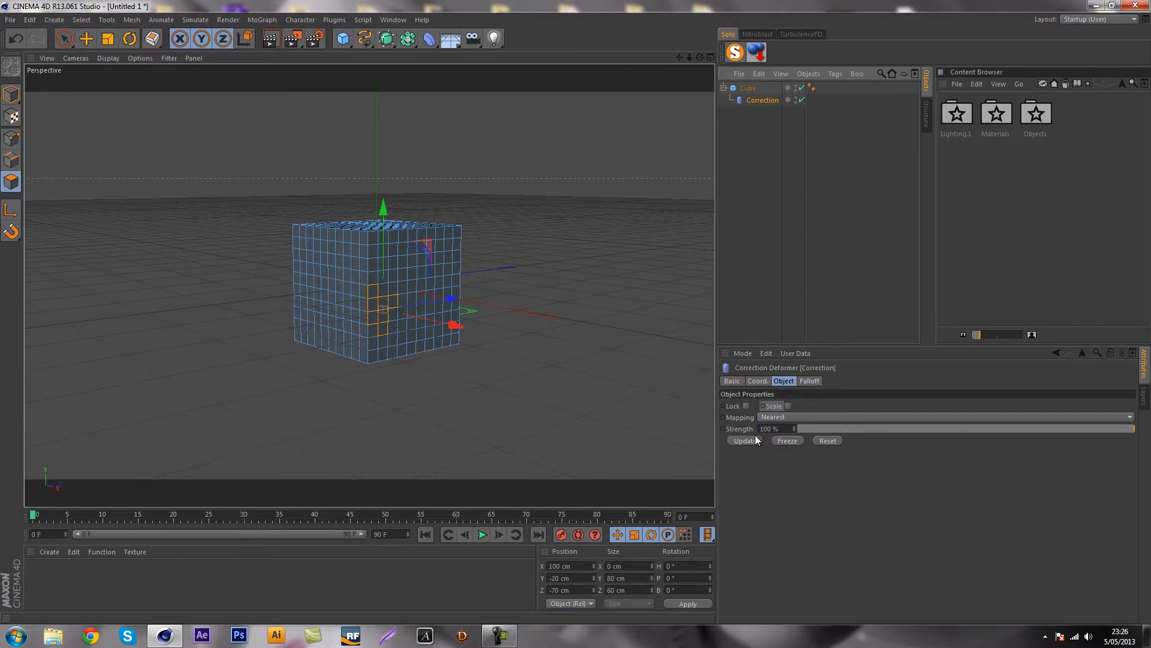
pyautogui.click(747, 406)
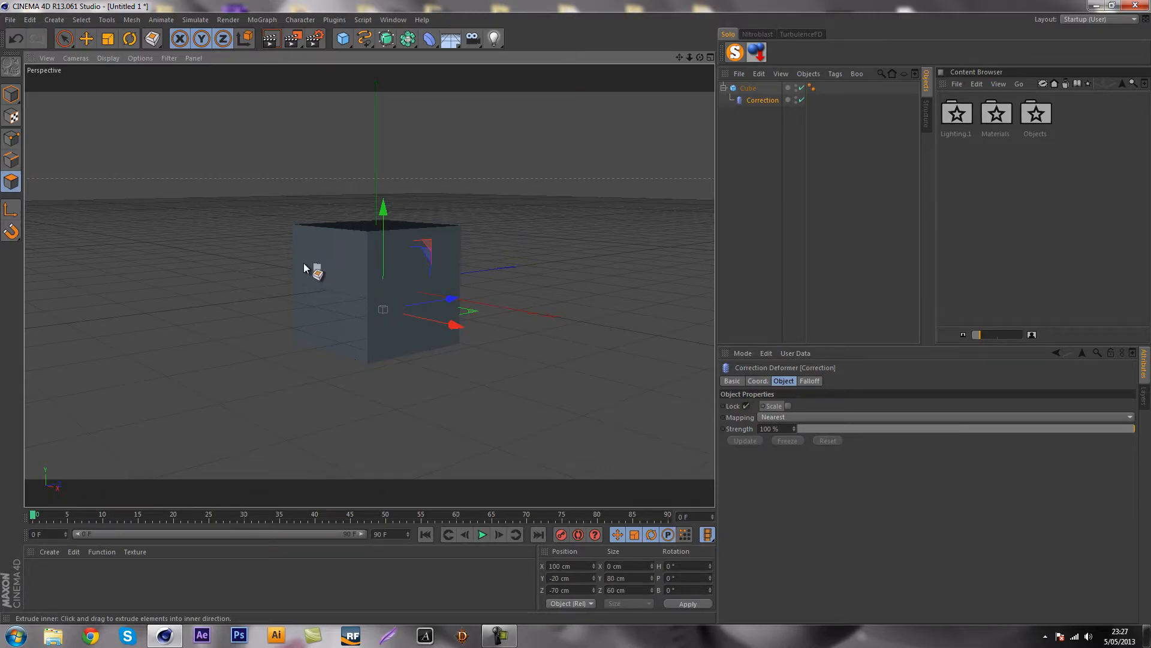
pyautogui.click(746, 406)
pyautogui.click(788, 406)
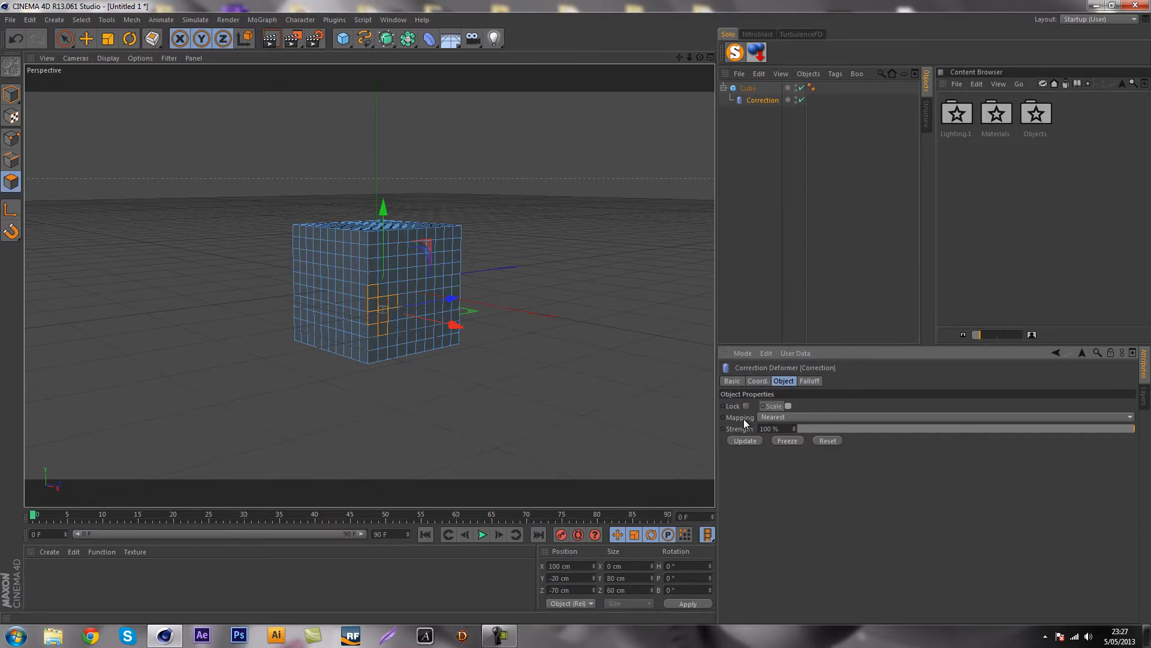
pyautogui.click(771, 418)
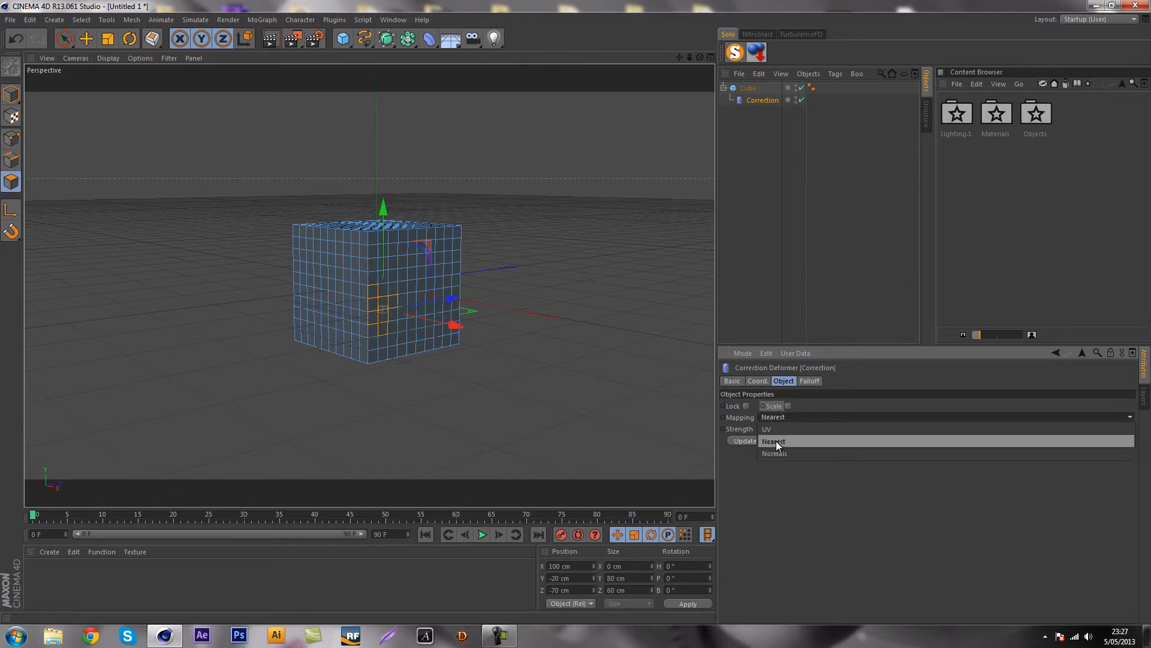
pyautogui.click(779, 420)
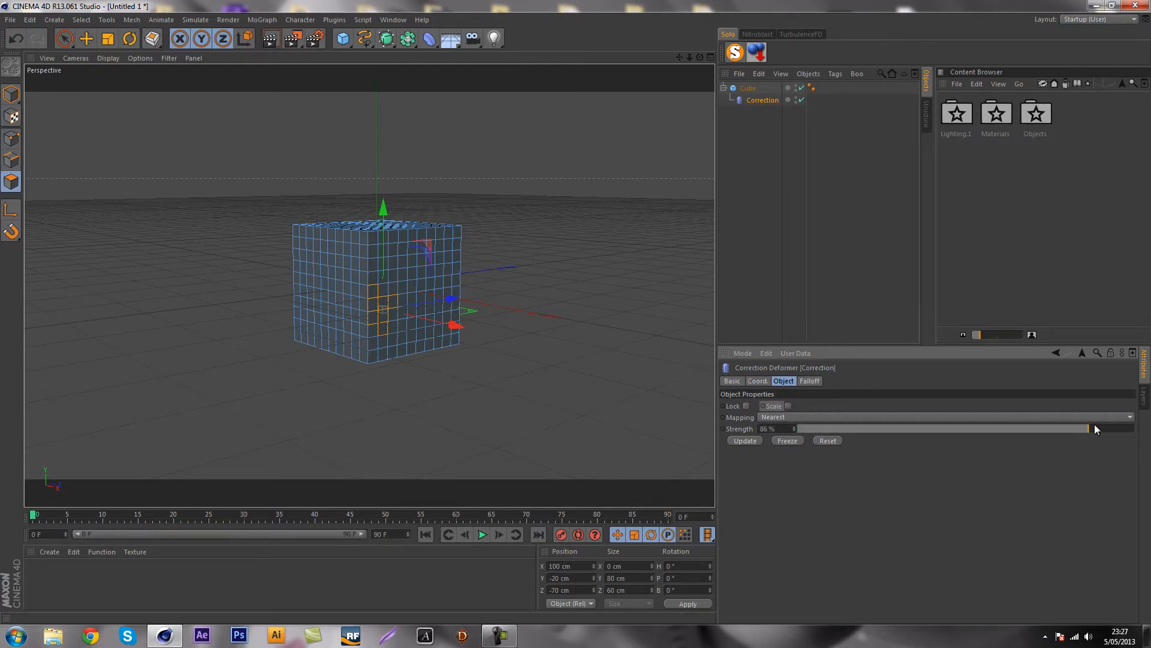
# Step: Pull the selected polygons out from the cube and test the deformer's Strength at 0 % before restoring 100 %
pyautogui.keyDown('ctrl'); pyautogui.moveTo(383, 316); pyautogui.dragTo(438, 338); pyautogui.keyUp('ctrl')
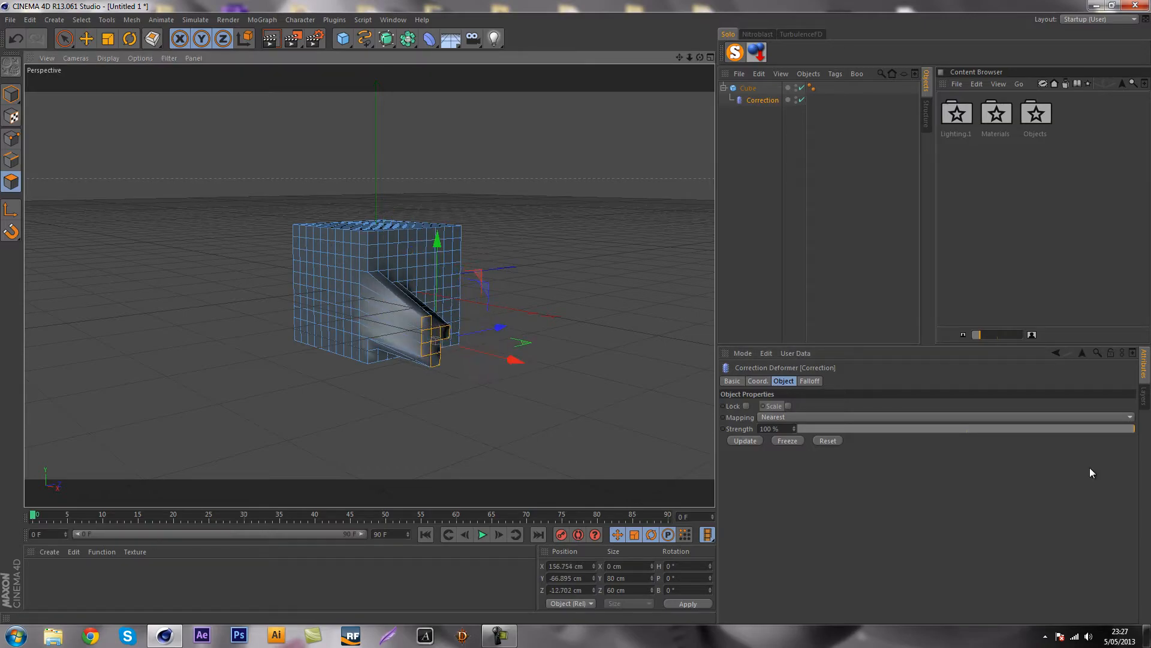
pyautogui.moveTo(1110, 428); pyautogui.dragTo(1150, 445)
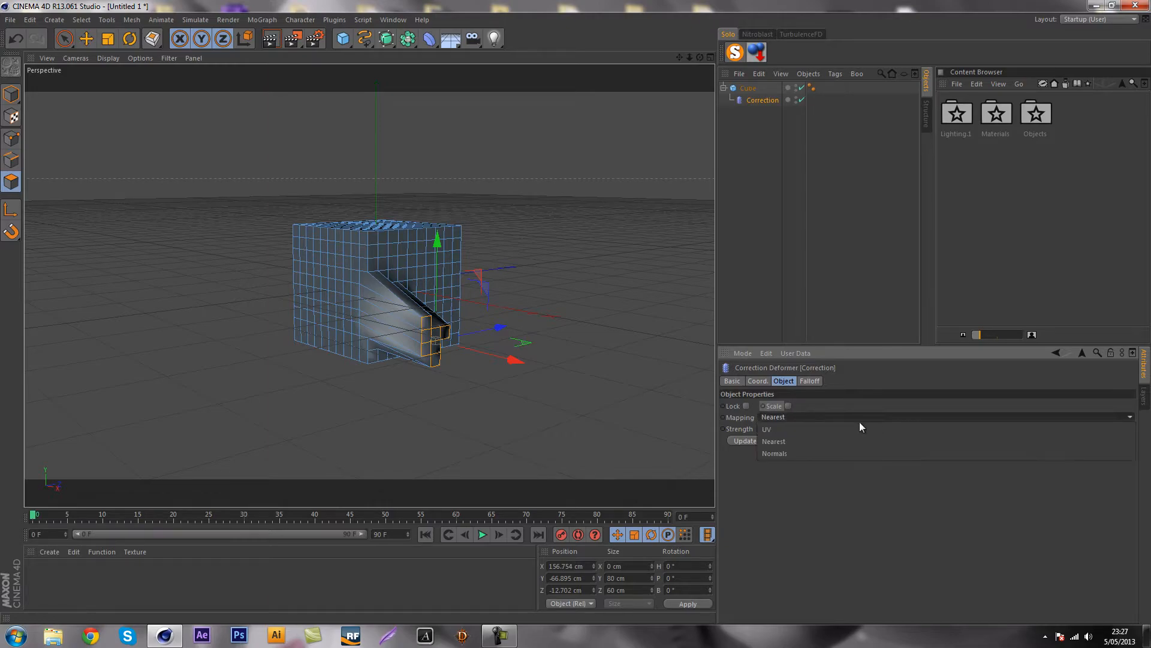
pyautogui.moveTo(848, 433); pyautogui.dragTo(779, 430)
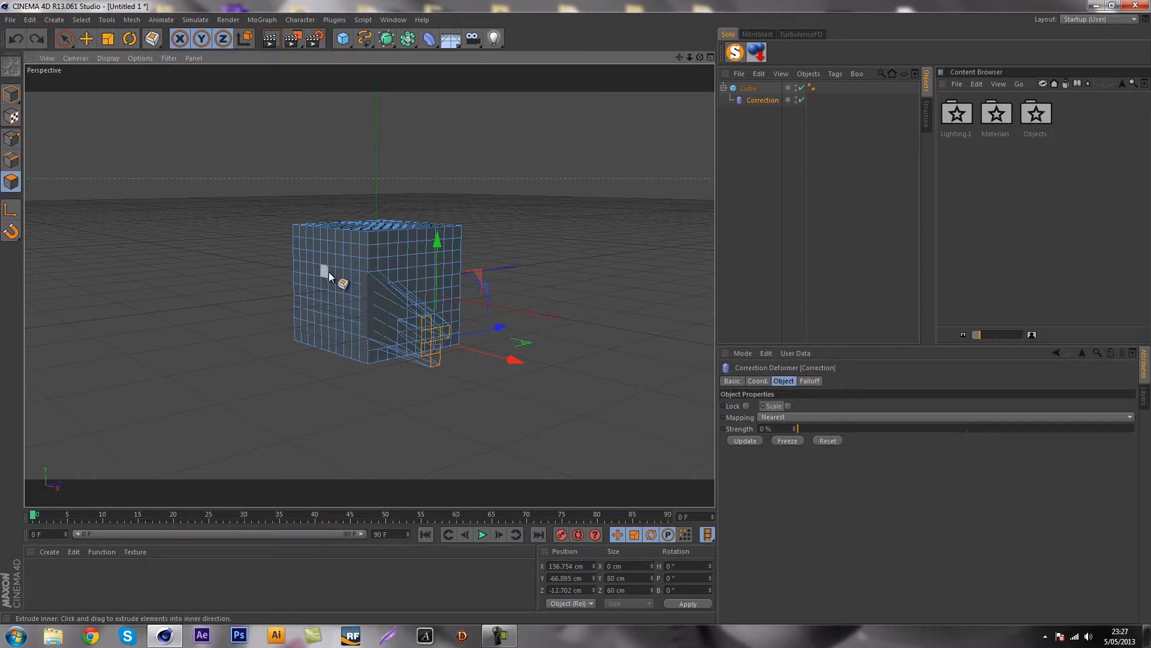
pyautogui.hotkey('ctrl', 'z')
pyautogui.moveTo(909, 431); pyautogui.dragTo(1137, 433)
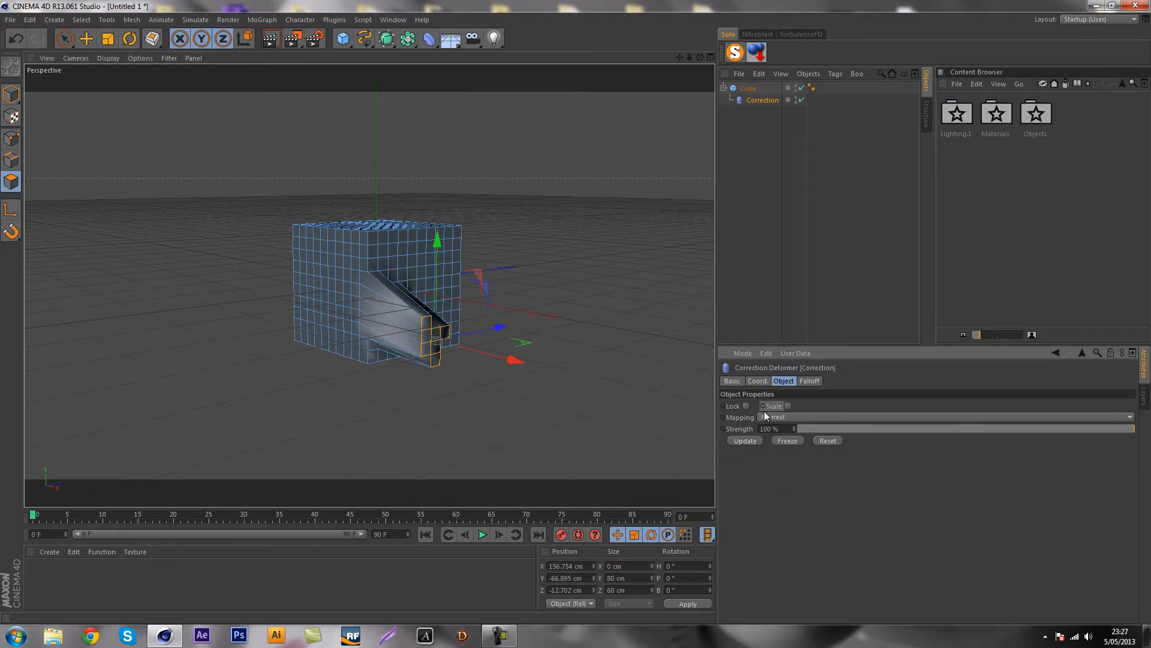
# Step: Increase the cube's segment counts for a denser mesh and reselect the Correction deformer
pyautogui.click(753, 88)
pyautogui.moveTo(873, 407); pyautogui.dragTo(873, 419)
pyautogui.click(761, 100)
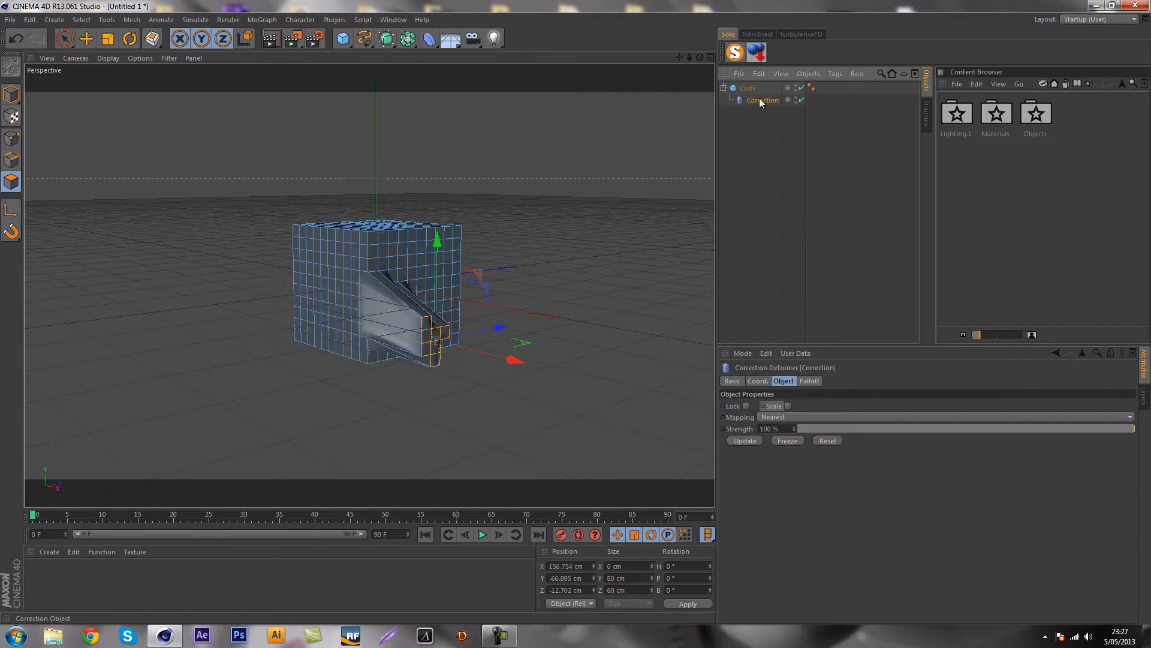
# Step: Update the Correction deformer to match the denser cube mesh and freeze it
pyautogui.click(743, 441)
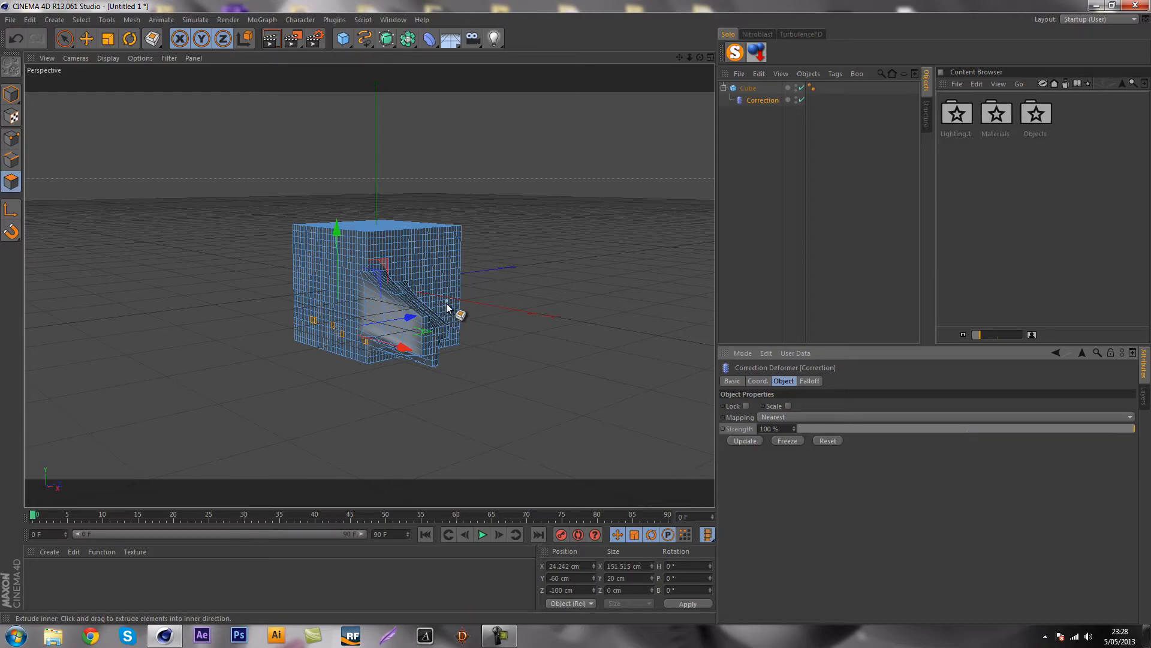
pyautogui.keyDown('alt'); pyautogui.moveTo(446, 304); pyautogui.dragTo(603, 355); pyautogui.keyUp('alt')
pyautogui.click(779, 444)
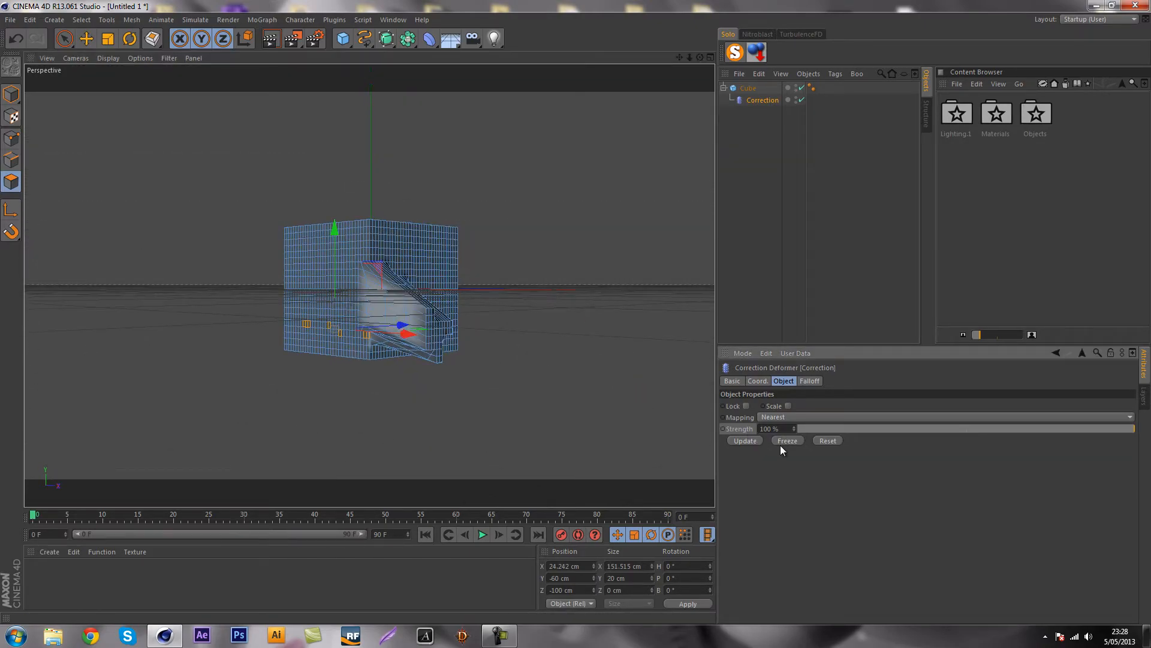
pyautogui.keyDown('alt'); pyautogui.moveTo(380, 245); pyautogui.dragTo(364, 264); pyautogui.keyUp('alt')
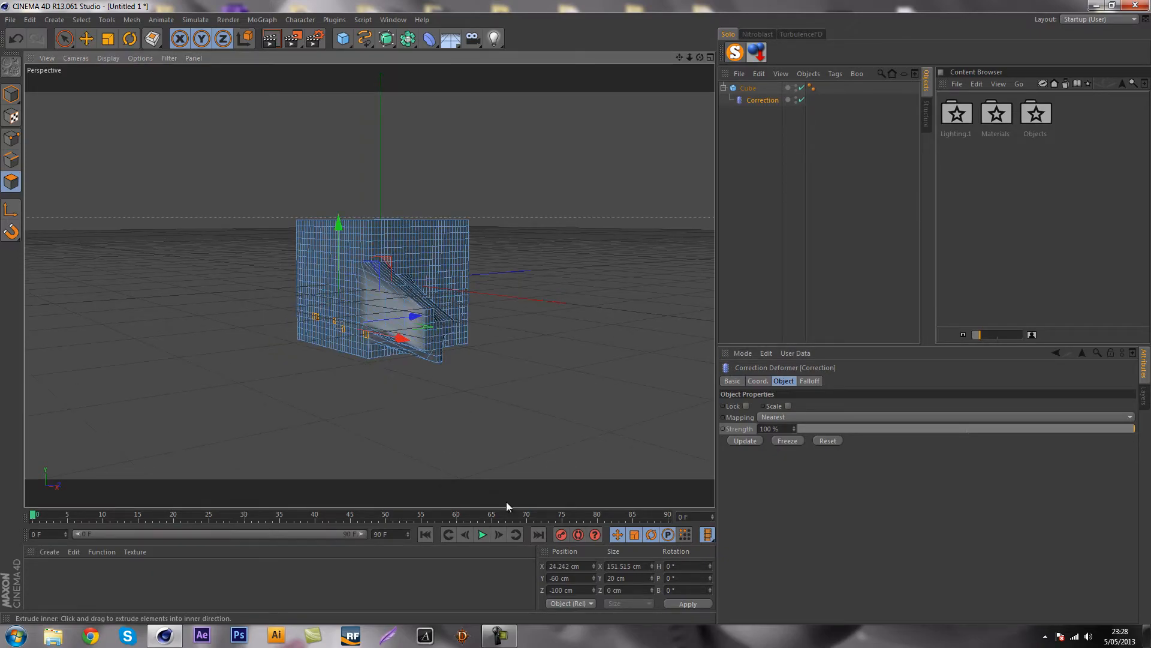
# Step: Reset the Correction deformer to clear its deformation from the cube
pyautogui.click(836, 440)
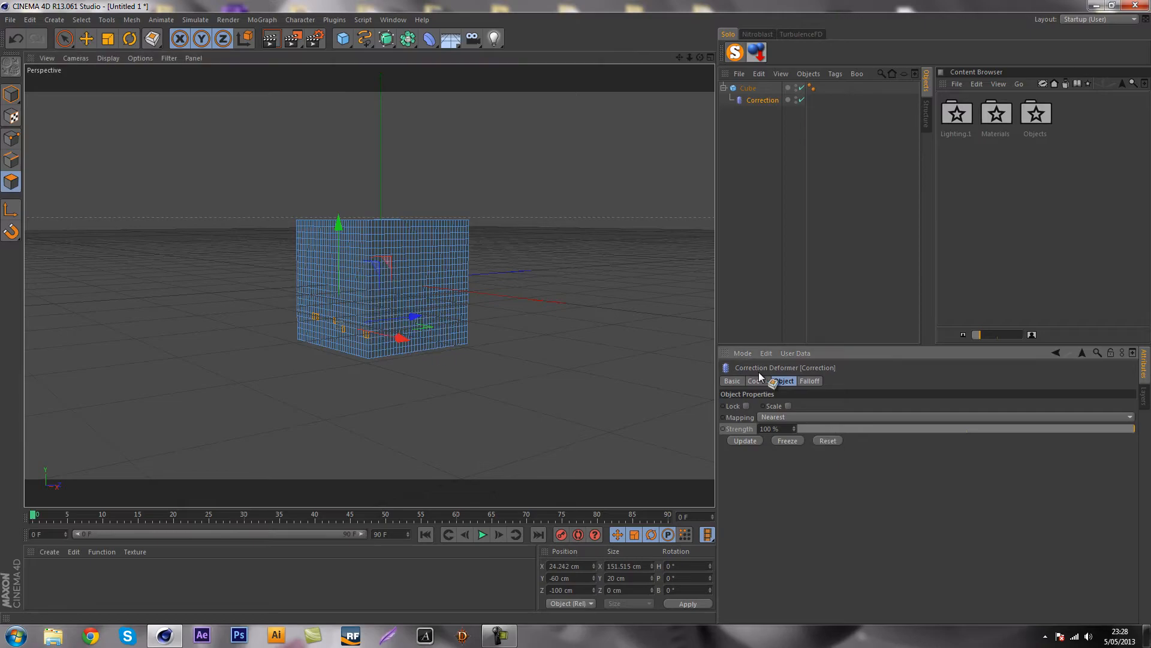
pyautogui.click(814, 268)
pyautogui.keyDown('alt'); pyautogui.moveTo(473, 253); pyautogui.dragTo(428, 318); pyautogui.keyUp('alt')
# Step: Through the Correction deformer, select a single edge in edge mode and a single point in point mode near the cube's front vertical edge
pyautogui.click(760, 100)
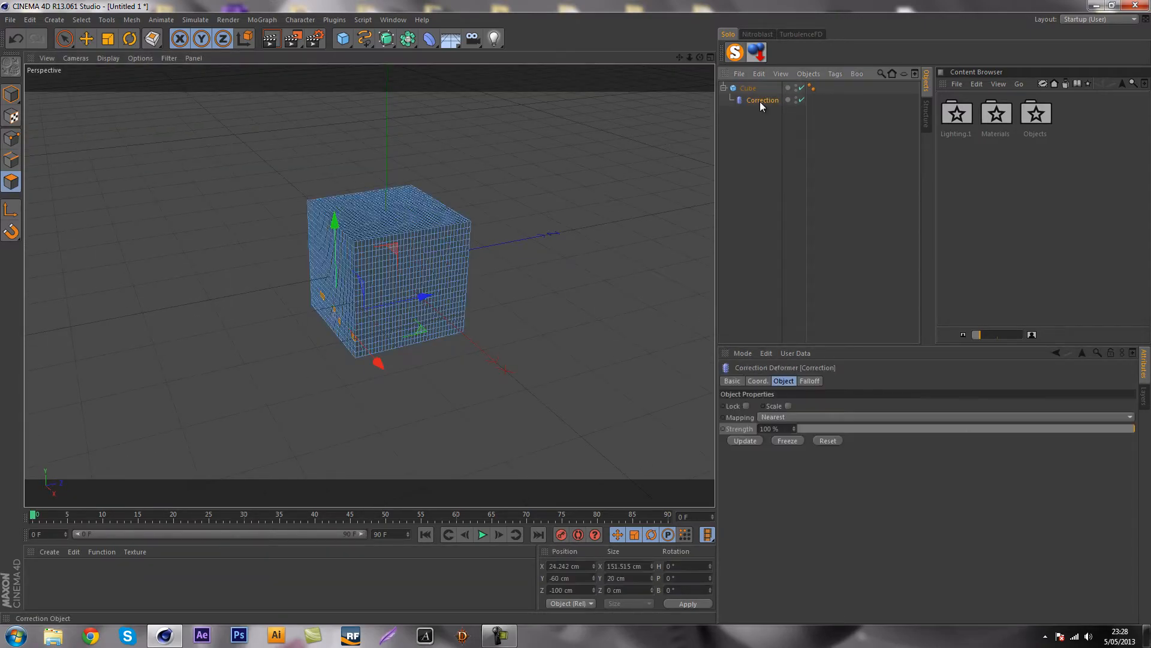
pyautogui.click(11, 160)
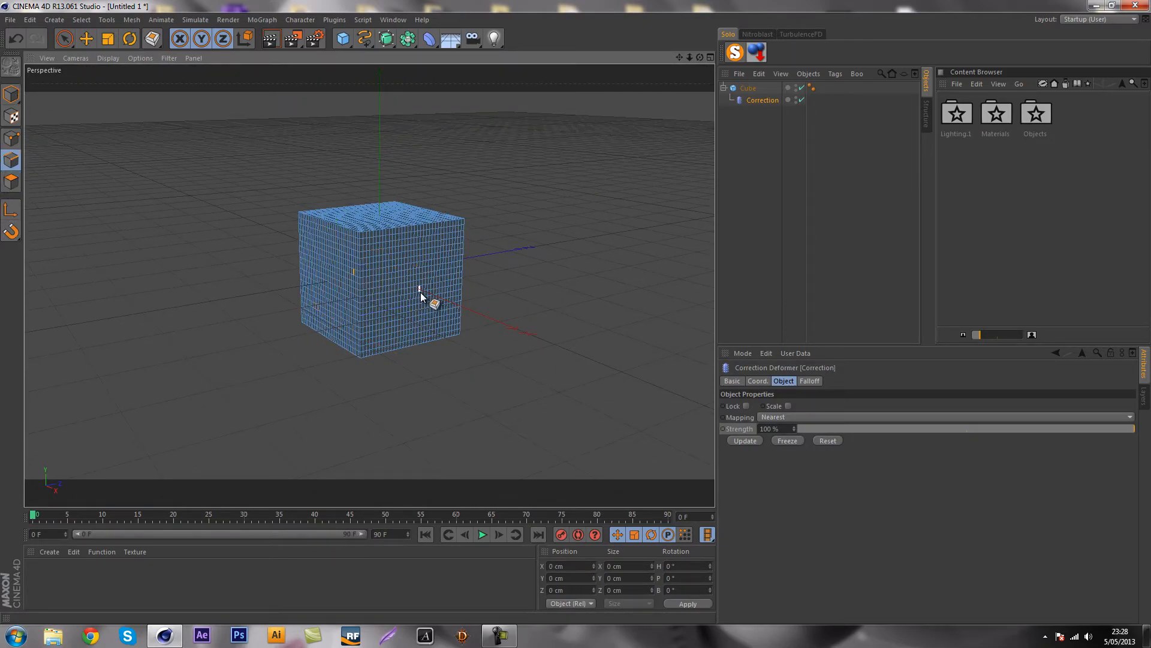
pyautogui.scroll(3, 396, 268)
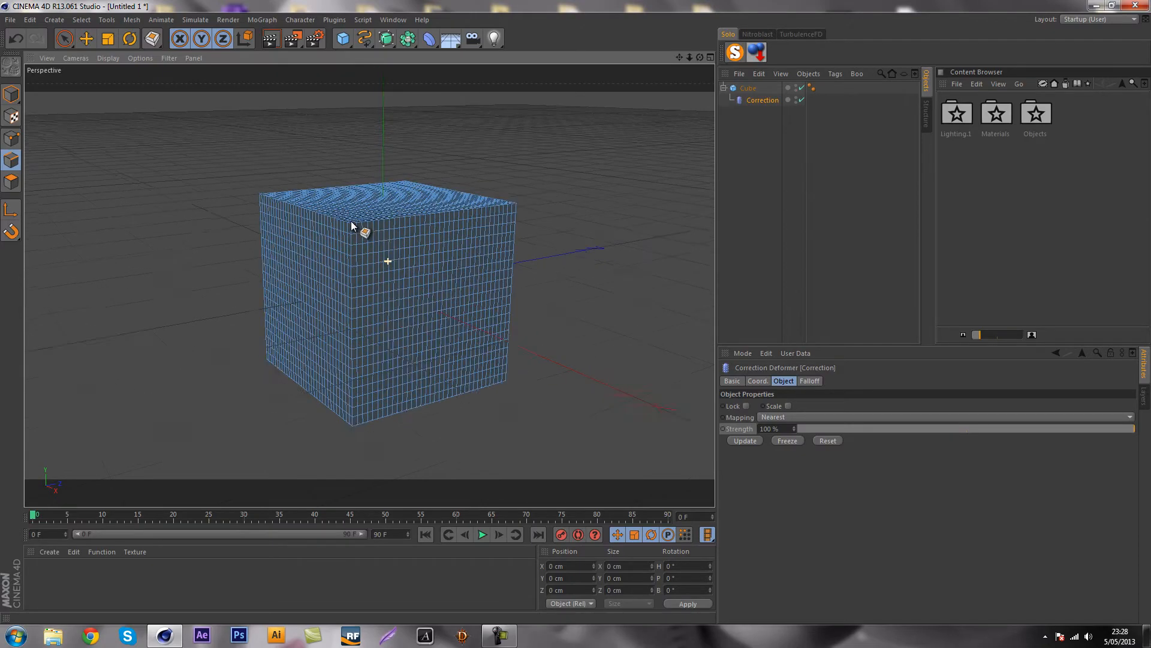
pyautogui.scroll(2, 363, 246)
pyautogui.click(382, 275)
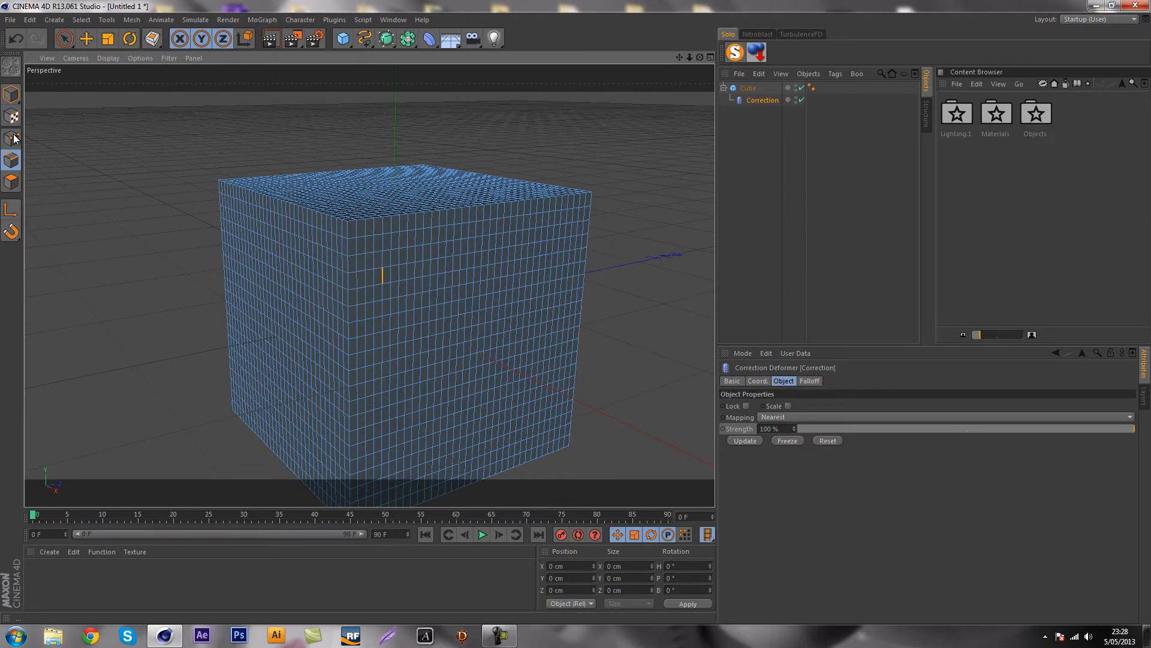
pyautogui.click(12, 139)
pyautogui.click(366, 270)
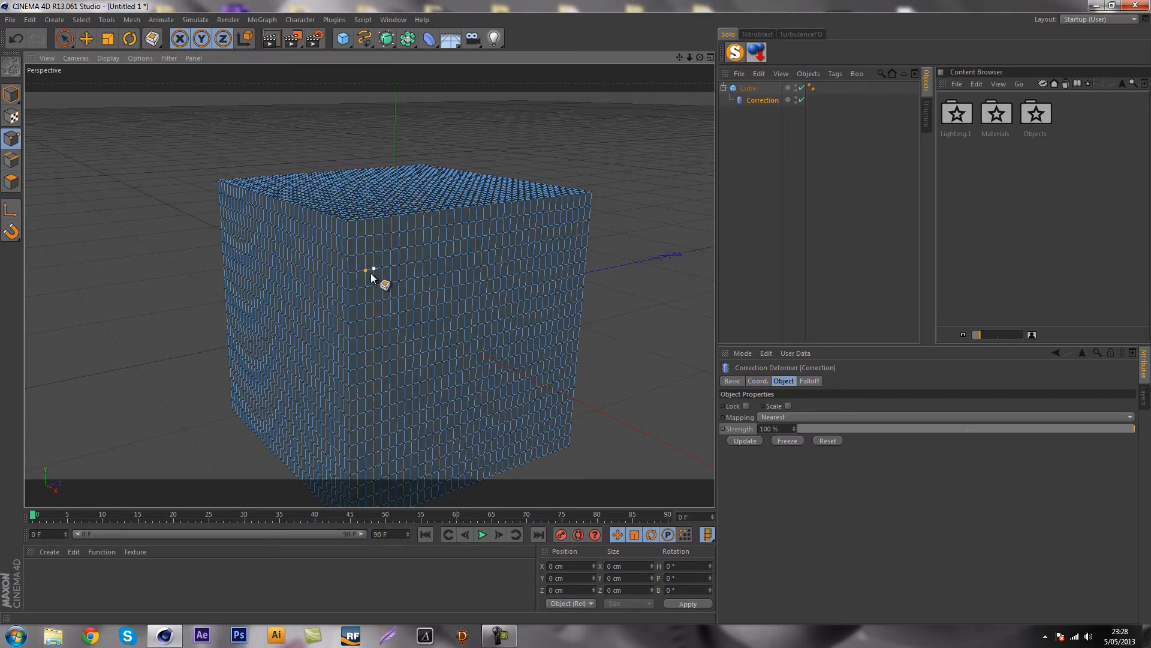
# Step: In polygon mode, move the selected polygons near the cube's lower front corner up and far away from the mesh through the Correction deformer
pyautogui.click(365, 270)
pyautogui.click(11, 182)
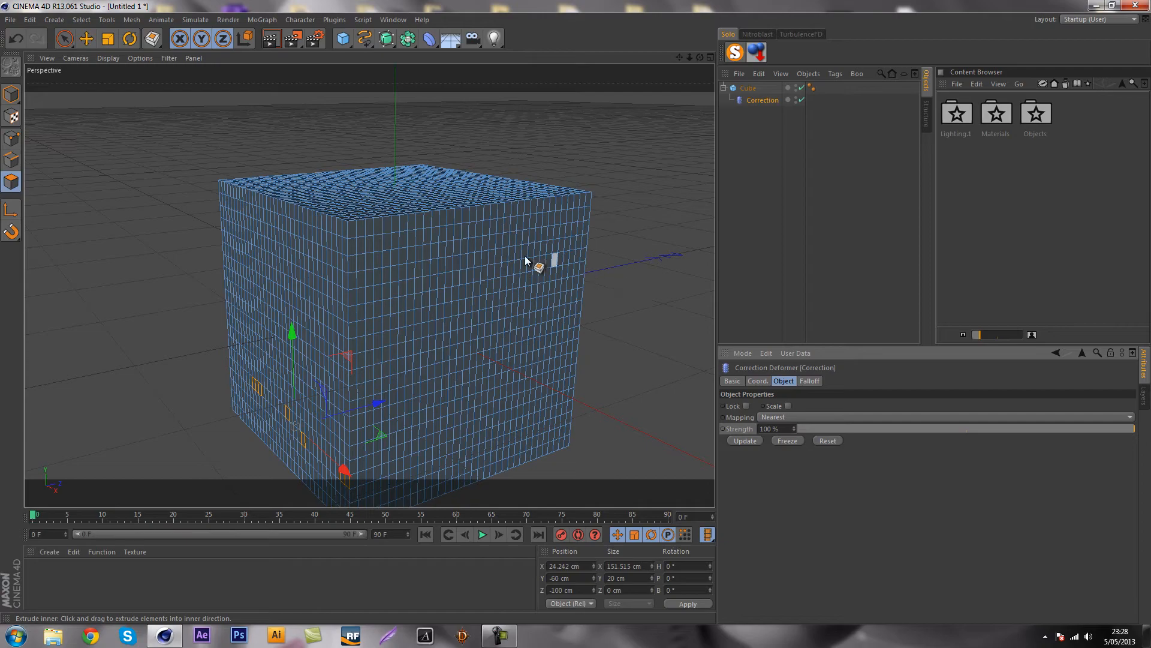
pyautogui.moveTo(377, 403); pyautogui.dragTo(316, 103)
pyautogui.moveTo(246, 209); pyautogui.dragTo(232, 164)
pyautogui.moveTo(231, 291)
pyautogui.keyDown('alt'); pyautogui.mouseDown()
pyautogui.moveTo(404, 319)
pyautogui.moveTo(240, 294)
pyautogui.mouseUp(); pyautogui.keyUp('alt')
pyautogui.moveTo(229, 287); pyautogui.dragTo(578, 320)
pyautogui.keyDown('alt'); pyautogui.moveTo(169, 262); pyautogui.dragTo(99, 231); pyautogui.keyUp('alt')
pyautogui.keyDown('alt'); pyautogui.moveTo(207, 265); pyautogui.dragTo(238, 274); pyautogui.keyUp('alt')
# Step: Undo the polygon moves on the cube and deselect the Correction deformer
pyautogui.hotkey('ctrl', 'z')
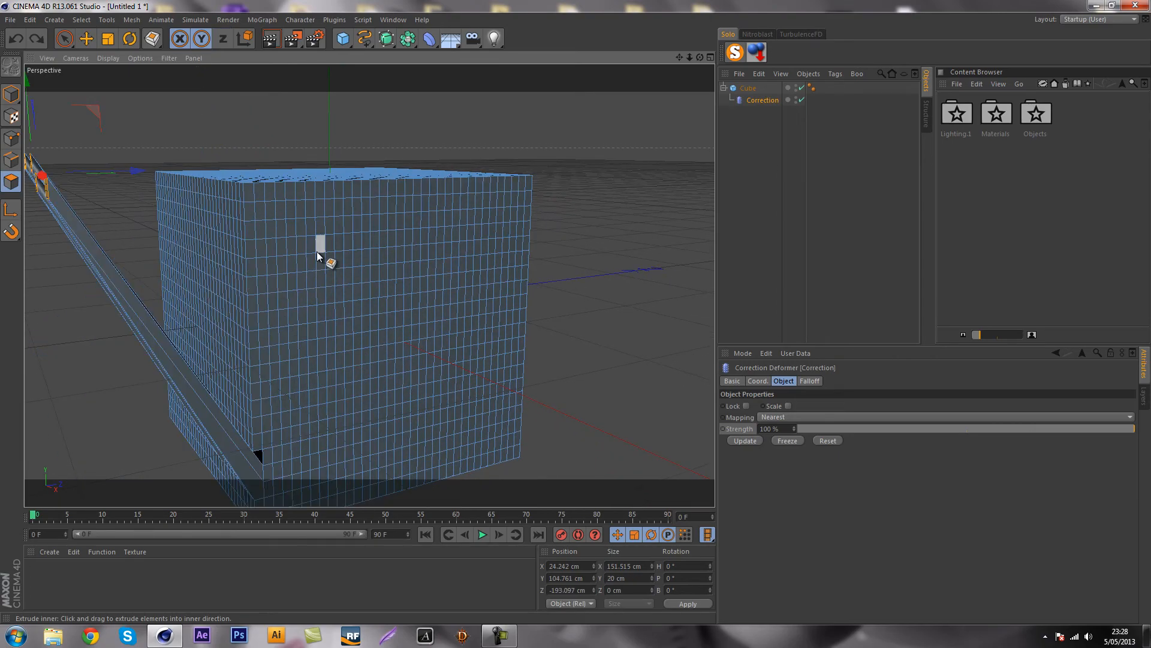
pyautogui.hotkey('ctrl', 'z')
pyautogui.hotkey('ctrl', 'z')
pyautogui.click(888, 285)
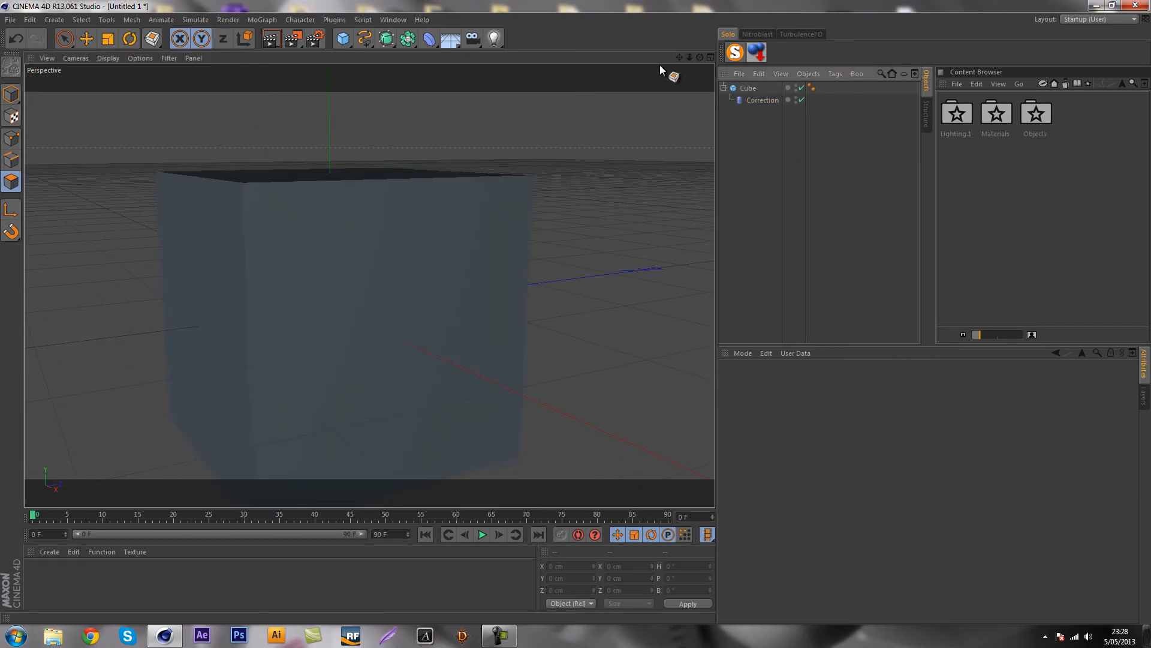
# Step: Select the parametric cube to view its size and segment properties
pyautogui.moveTo(690, 58); pyautogui.dragTo(575, 313)
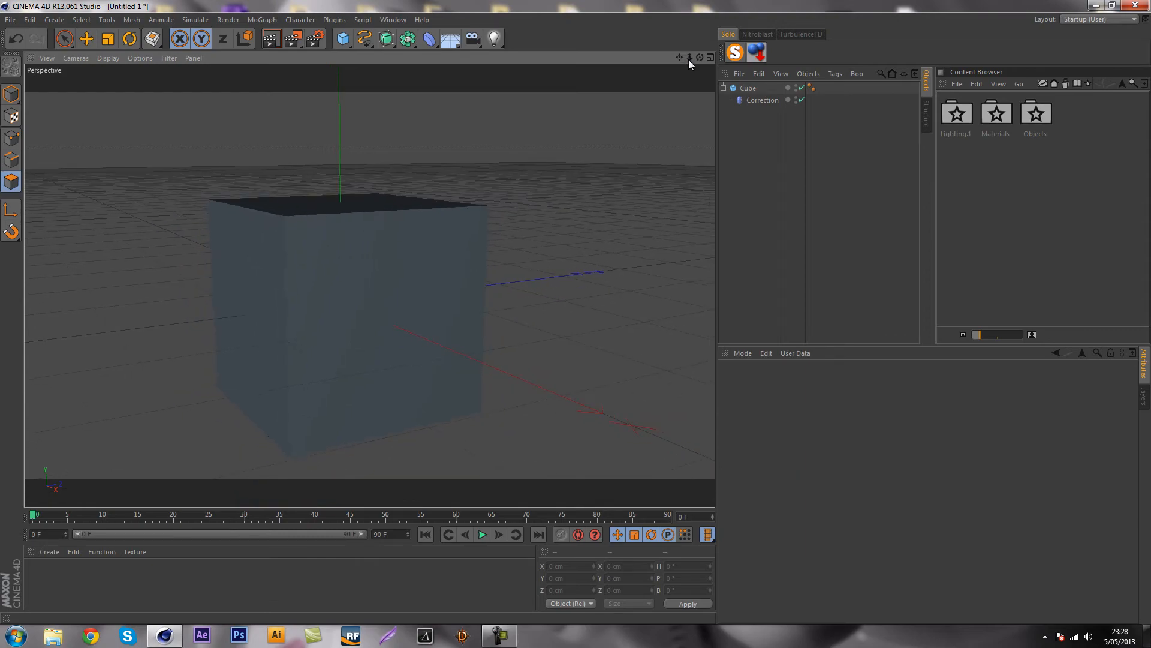
pyautogui.moveTo(680, 58); pyautogui.dragTo(577, 312)
pyautogui.moveTo(681, 60); pyautogui.dragTo(576, 313)
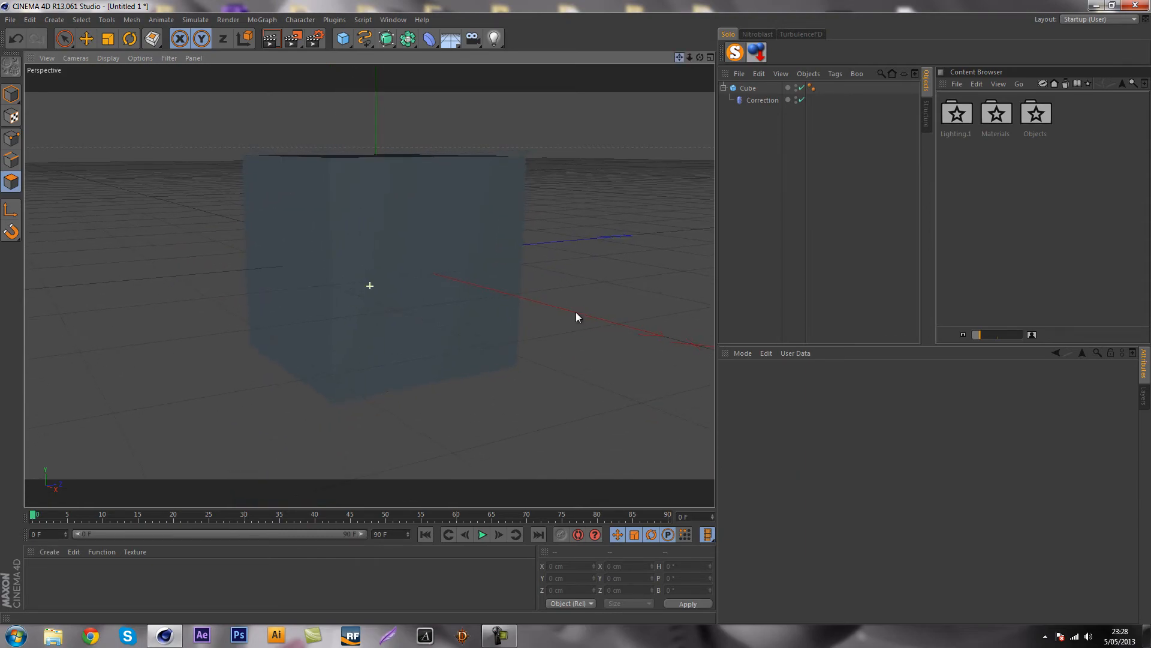
pyautogui.keyDown('alt'); pyautogui.moveTo(416, 218); pyautogui.dragTo(462, 254); pyautogui.keyUp('alt')
pyautogui.keyDown('alt'); pyautogui.moveTo(379, 245); pyautogui.dragTo(396, 247); pyautogui.keyUp('alt')
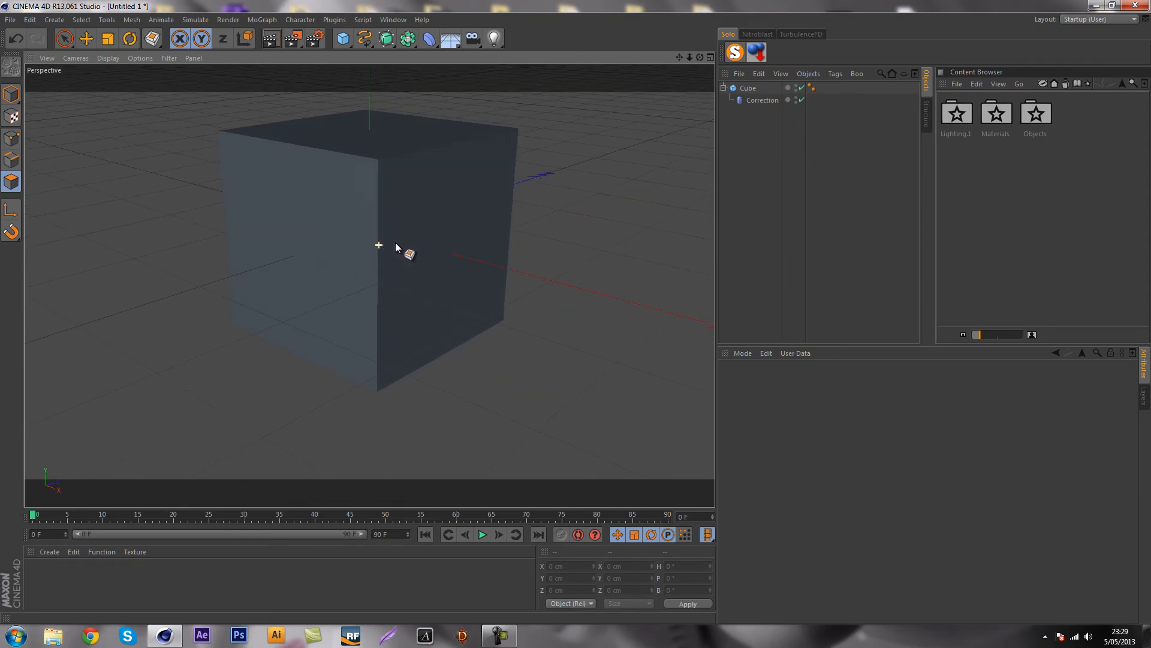
pyautogui.click(763, 99)
pyautogui.click(858, 232)
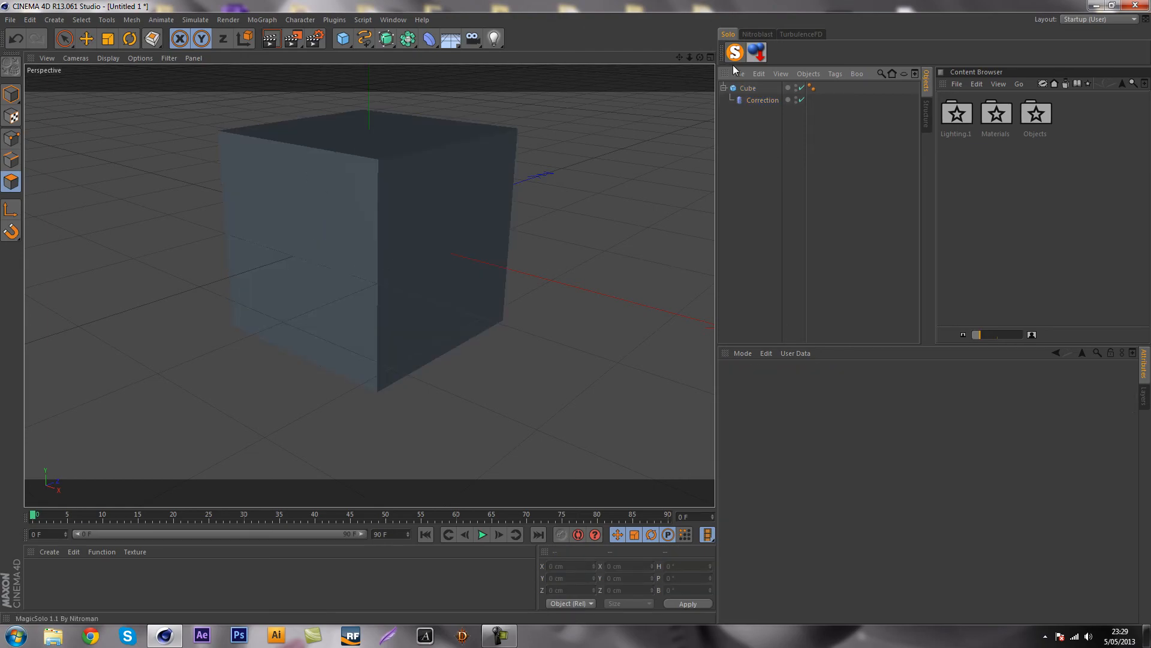
pyautogui.click(747, 88)
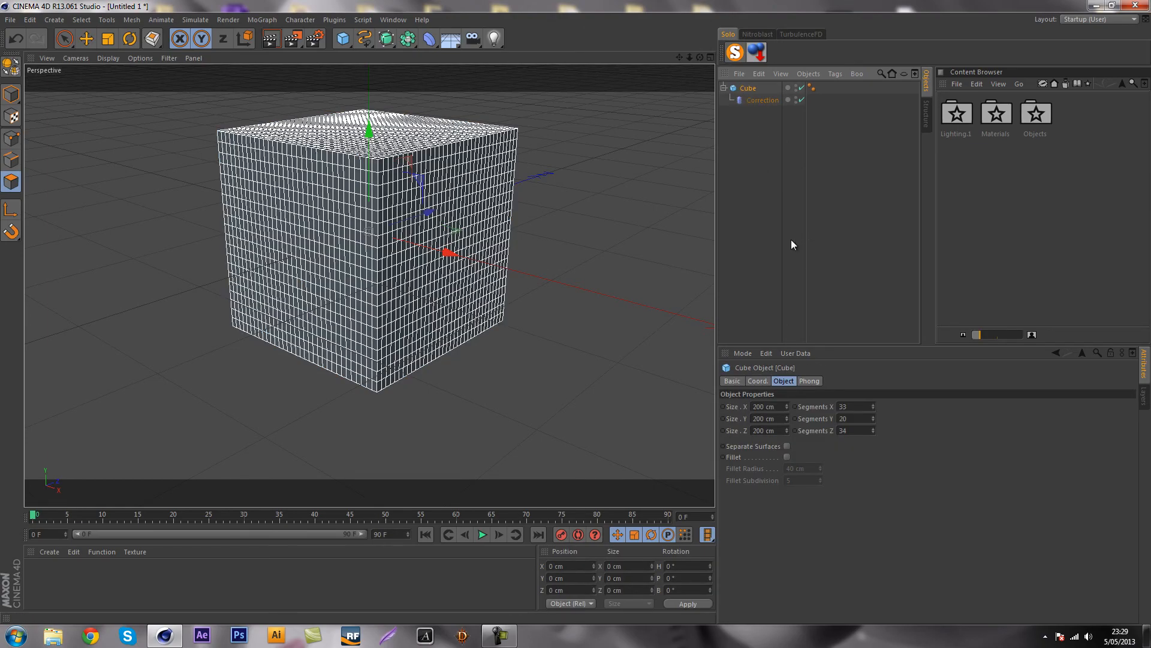
pyautogui.click(505, 637)
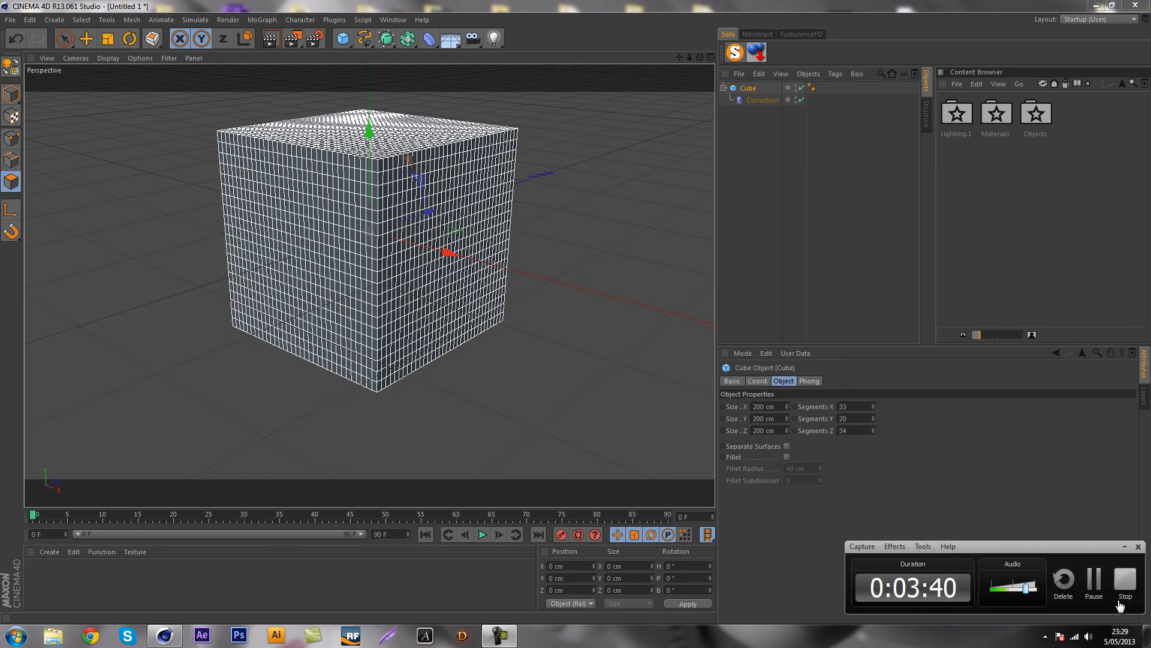